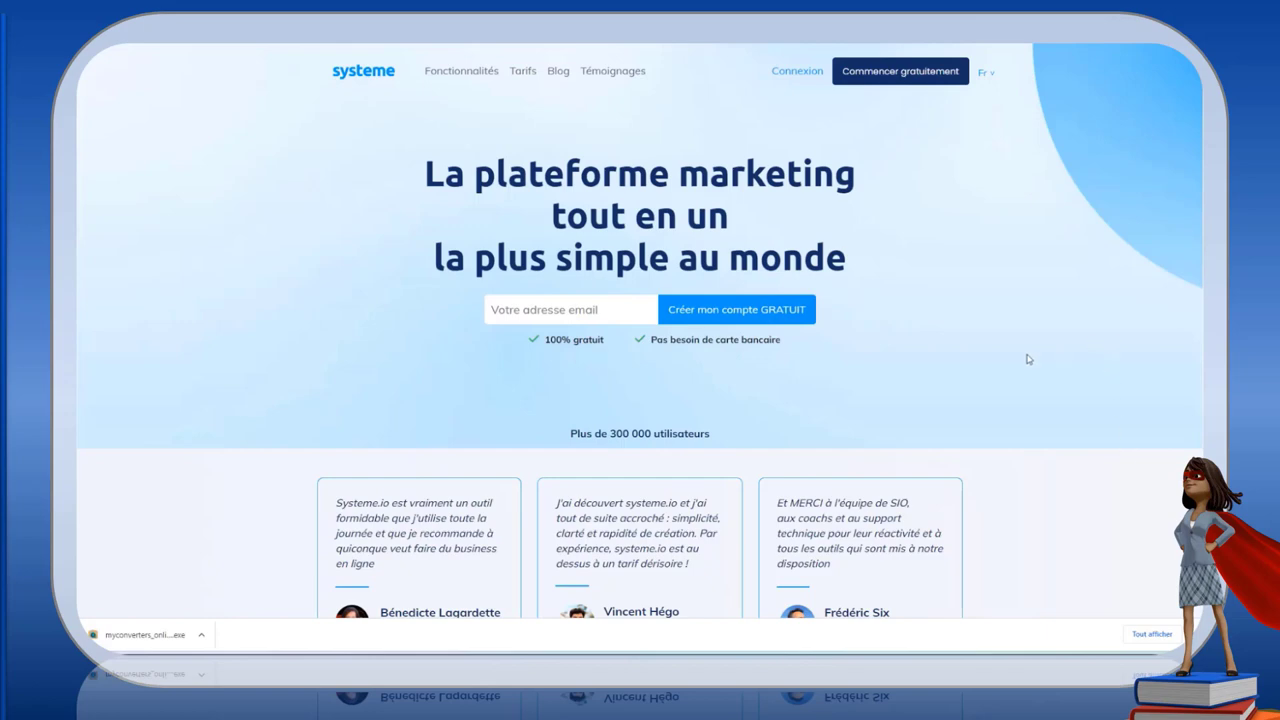
- Scroll down the homepage through the first of the six included tool presentations
{"action": "scroll", "coordinate": [1006, 331], "scroll_direction": "down", "scroll_amount": 3}
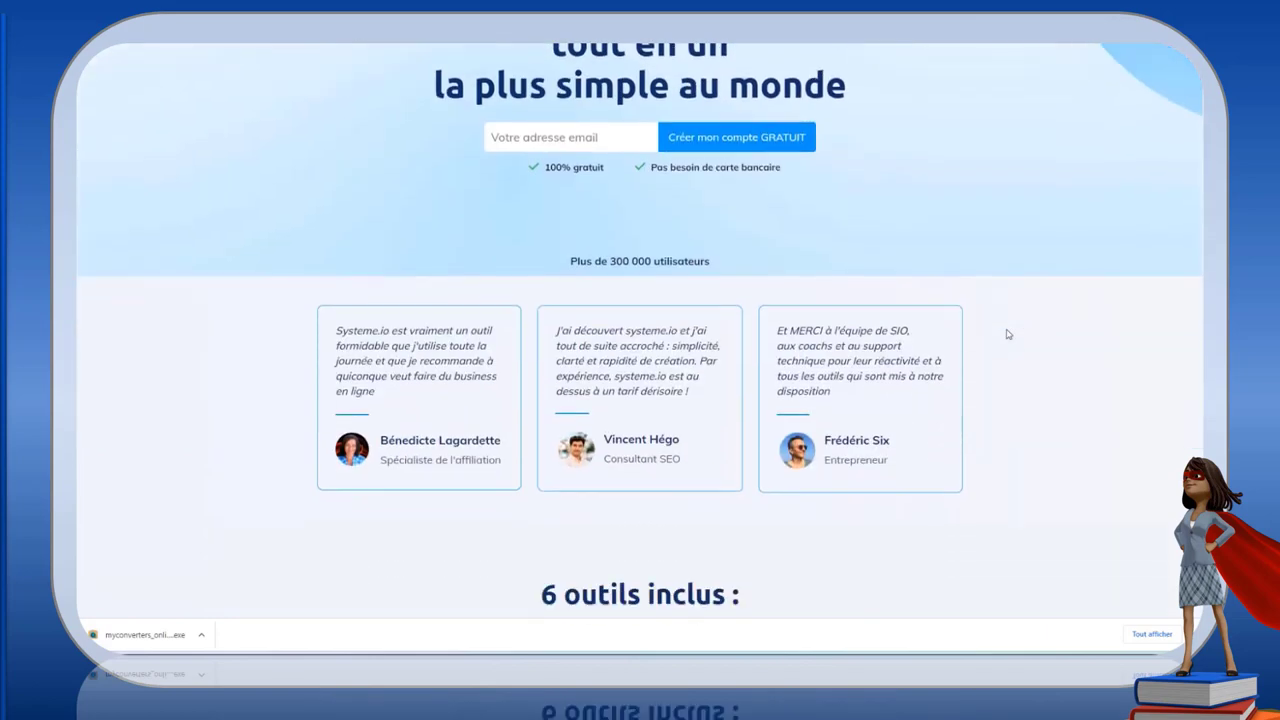
{"action": "scroll", "coordinate": [1046, 300], "scroll_direction": "down", "scroll_amount": 3}
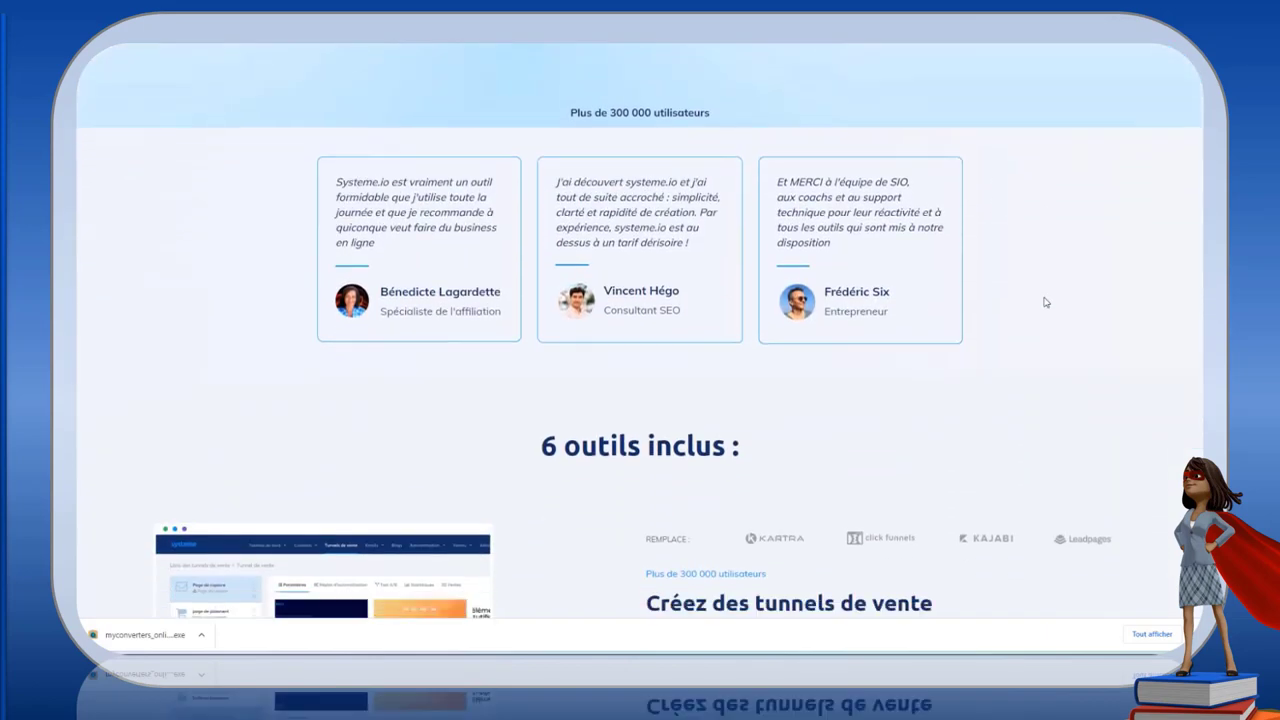
{"action": "scroll", "coordinate": [1046, 302], "scroll_direction": "down", "scroll_amount": 1}
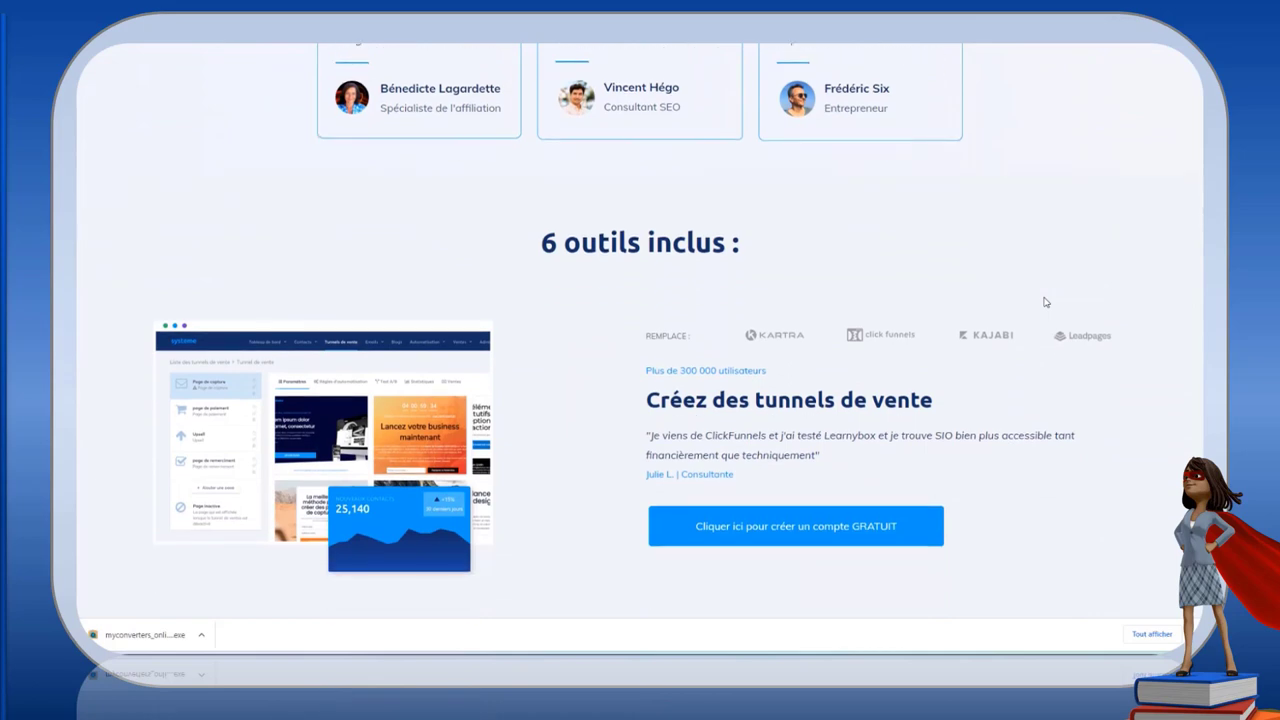
{"action": "scroll", "coordinate": [1026, 297], "scroll_direction": "down", "scroll_amount": 4}
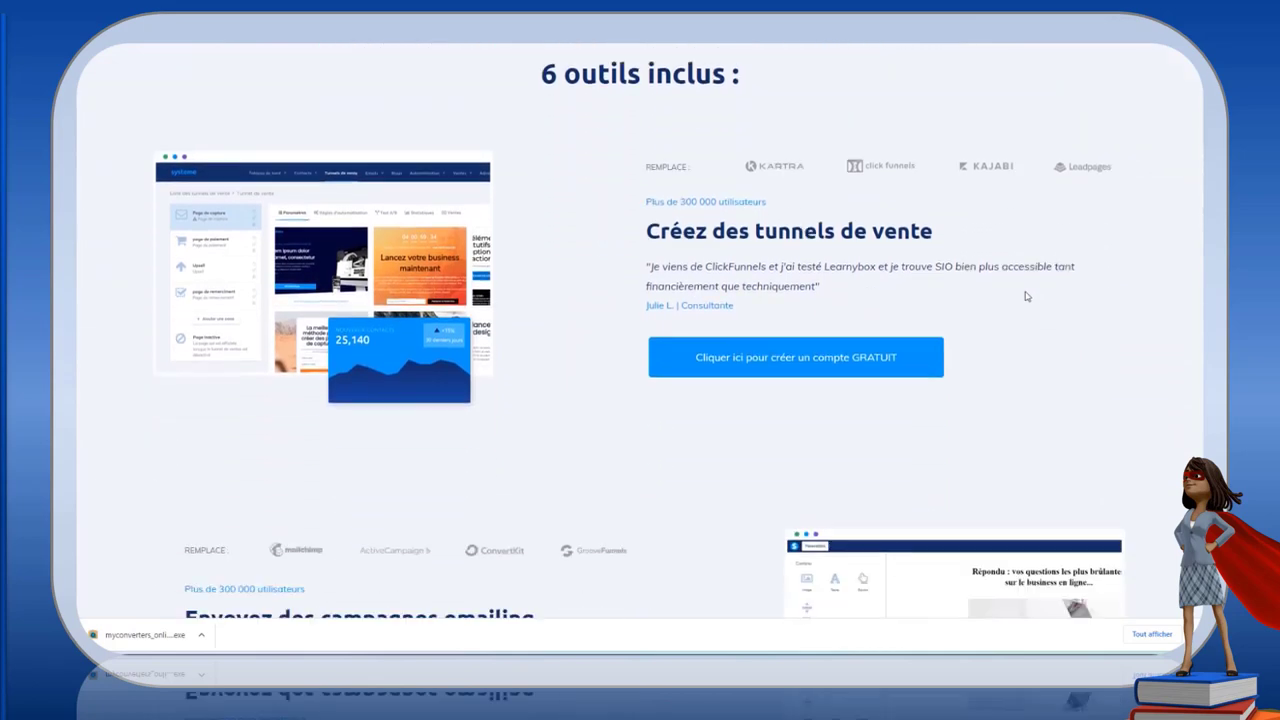
{"action": "scroll", "coordinate": [1039, 356], "scroll_direction": "down", "scroll_amount": 3}
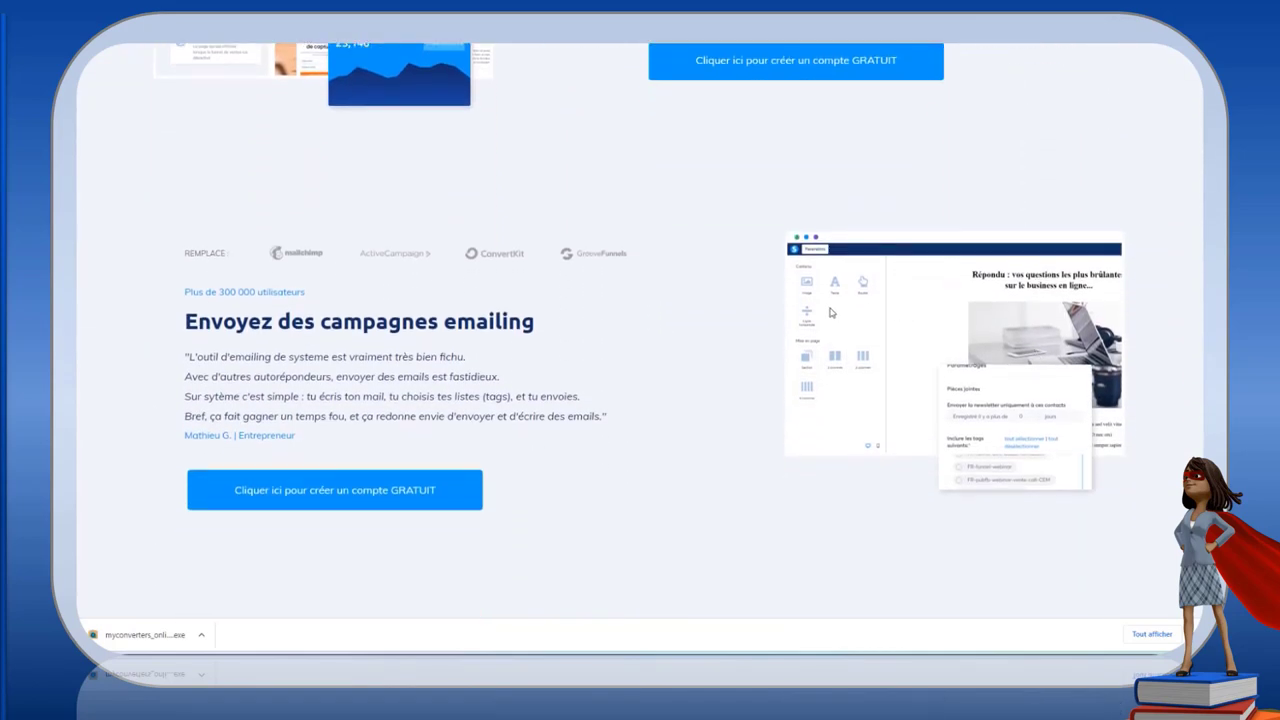
{"action": "scroll", "coordinate": [740, 310], "scroll_direction": "down", "scroll_amount": 4}
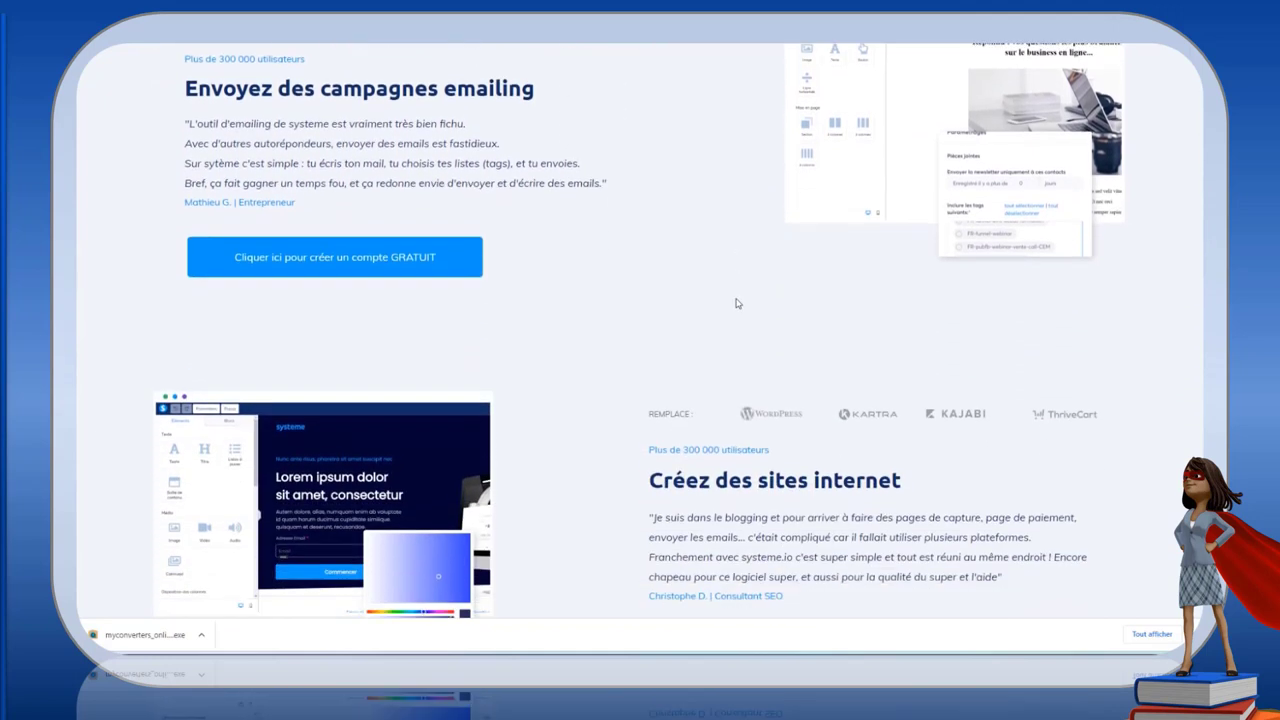
{"action": "scroll", "coordinate": [737, 303], "scroll_direction": "down", "scroll_amount": 3}
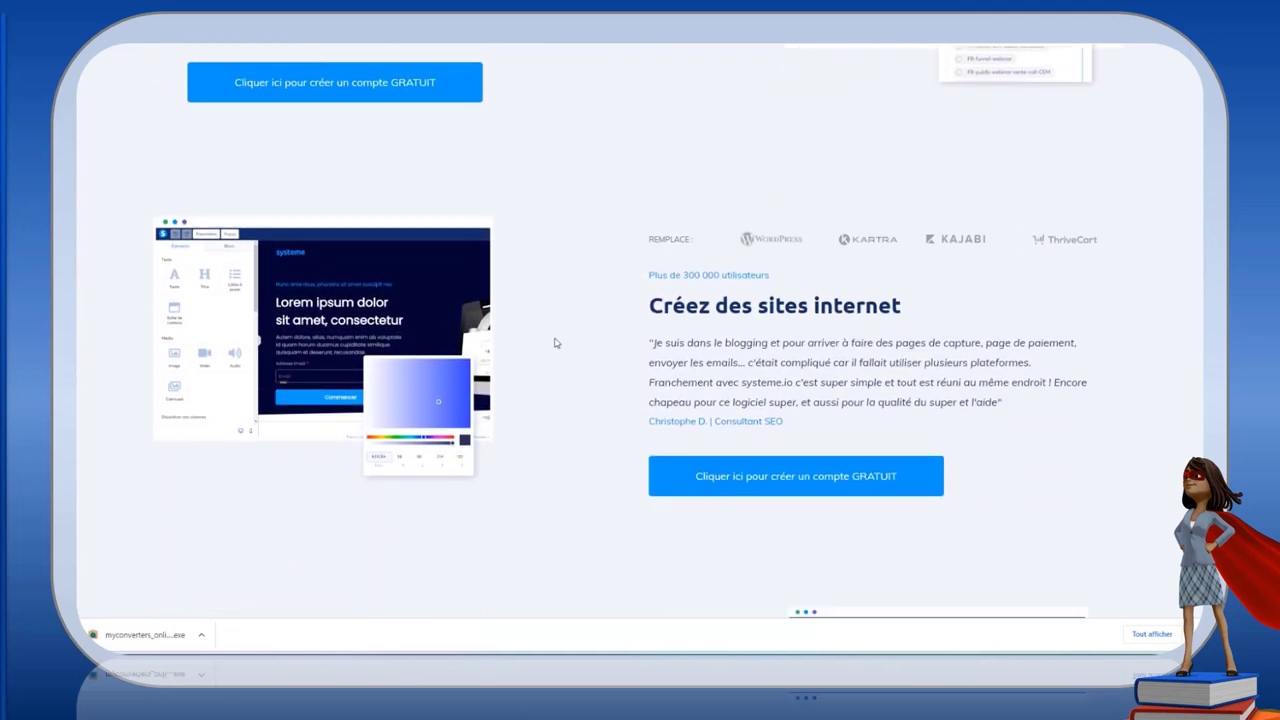
- Continue to the support section, then show the Tunnels de vente list
{"action": "scroll", "coordinate": [565, 320], "scroll_direction": "down", "scroll_amount": 4}
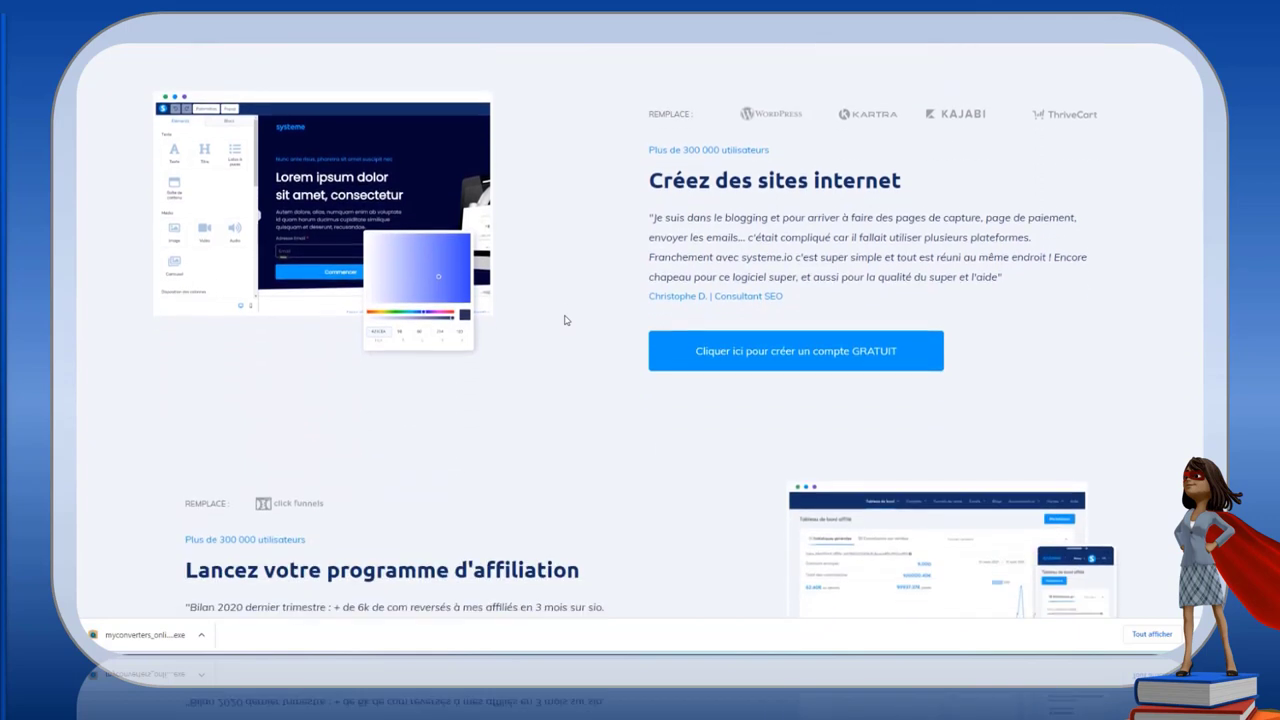
{"action": "scroll", "coordinate": [565, 320], "scroll_direction": "down", "scroll_amount": 2}
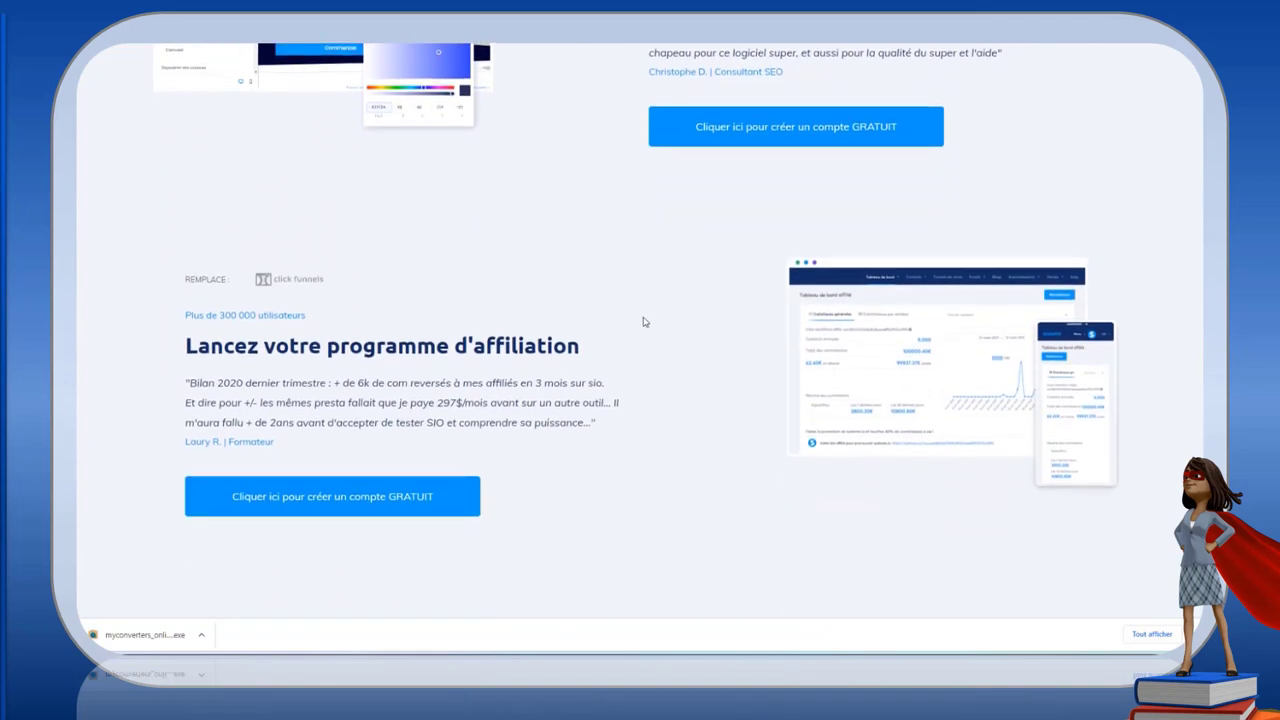
{"action": "scroll", "coordinate": [659, 355], "scroll_direction": "down", "scroll_amount": 5}
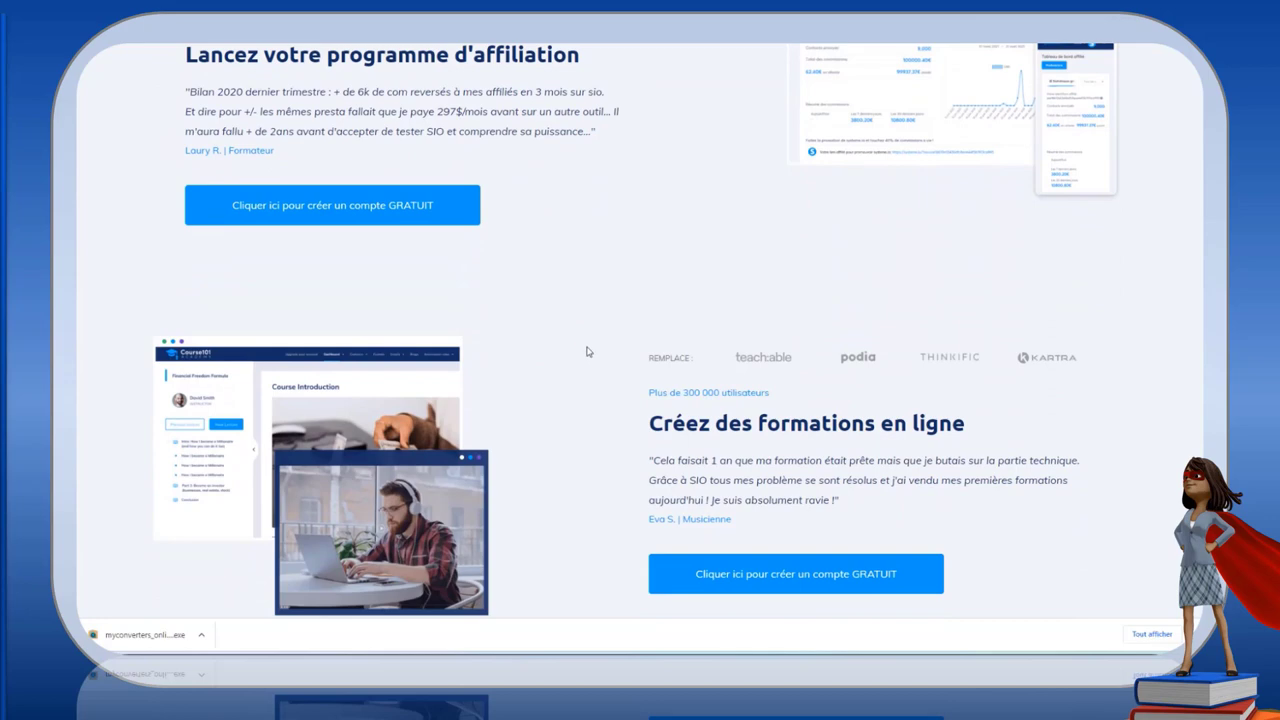
{"action": "scroll", "coordinate": [588, 351], "scroll_direction": "down", "scroll_amount": 3}
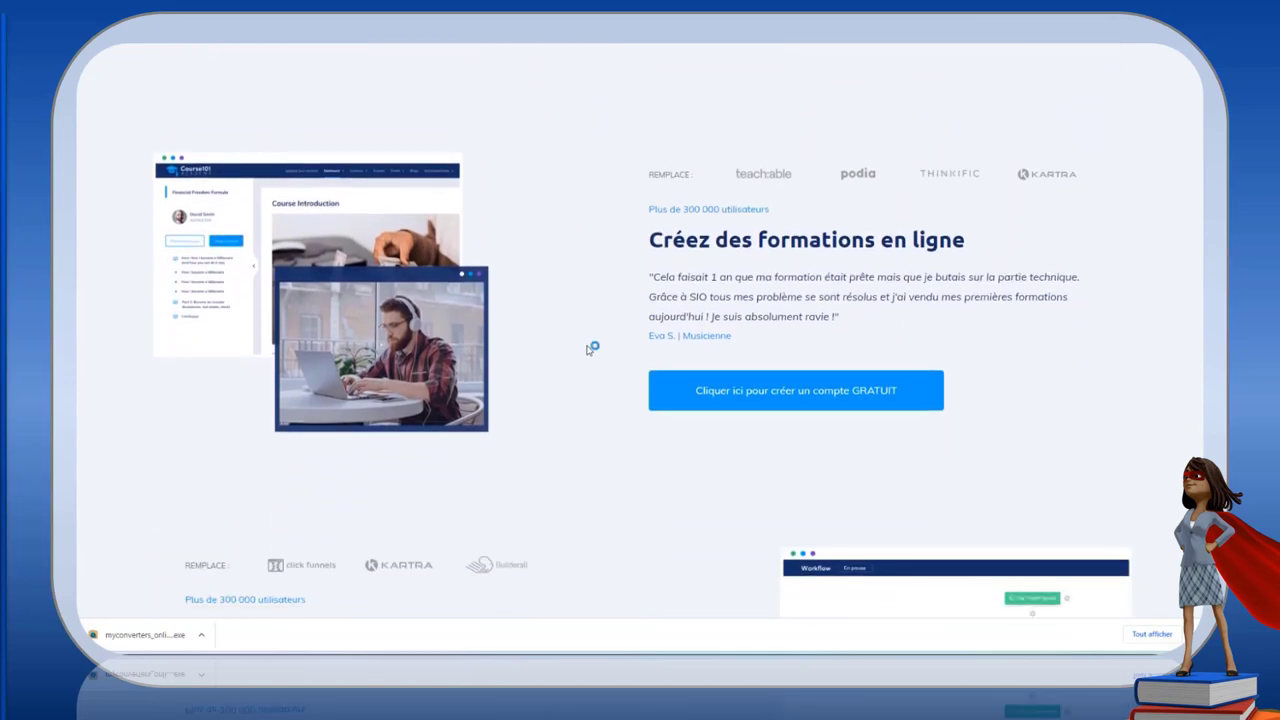
{"action": "scroll", "coordinate": [586, 349], "scroll_direction": "down", "scroll_amount": 5}
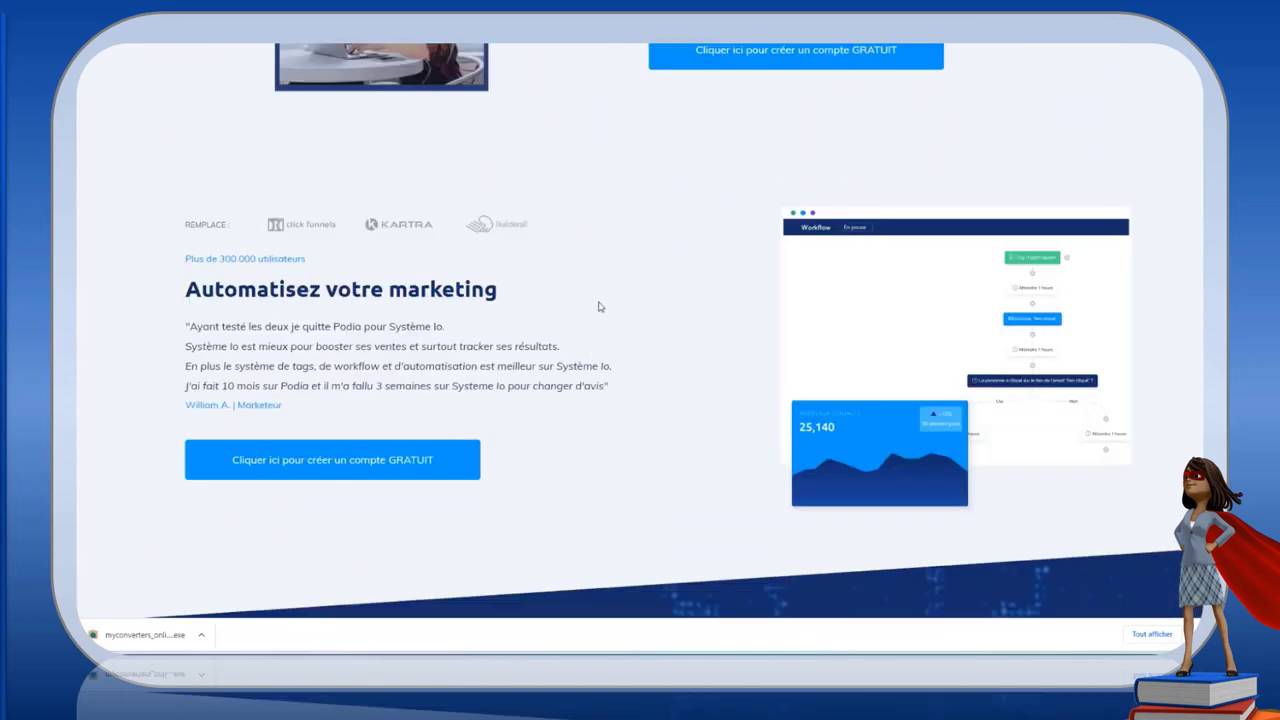
{"action": "scroll", "coordinate": [608, 321], "scroll_direction": "down", "scroll_amount": 3}
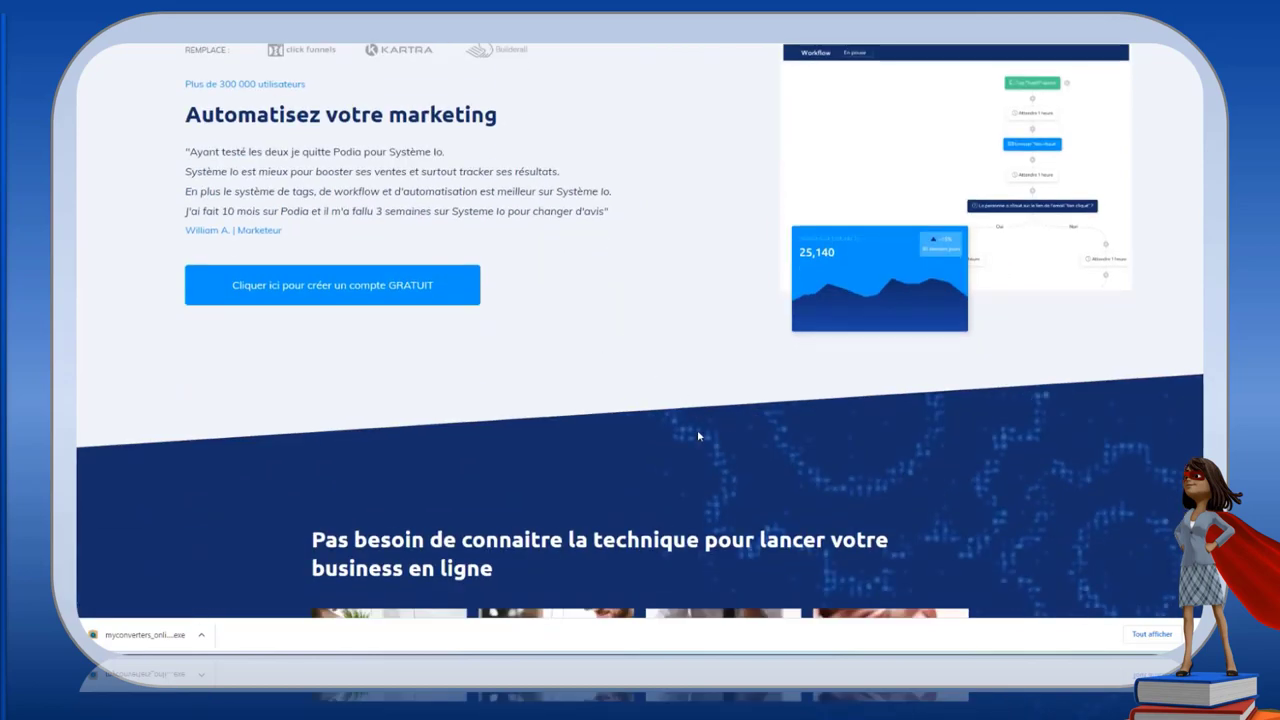
{"action": "scroll", "coordinate": [697, 429], "scroll_direction": "down", "scroll_amount": 10}
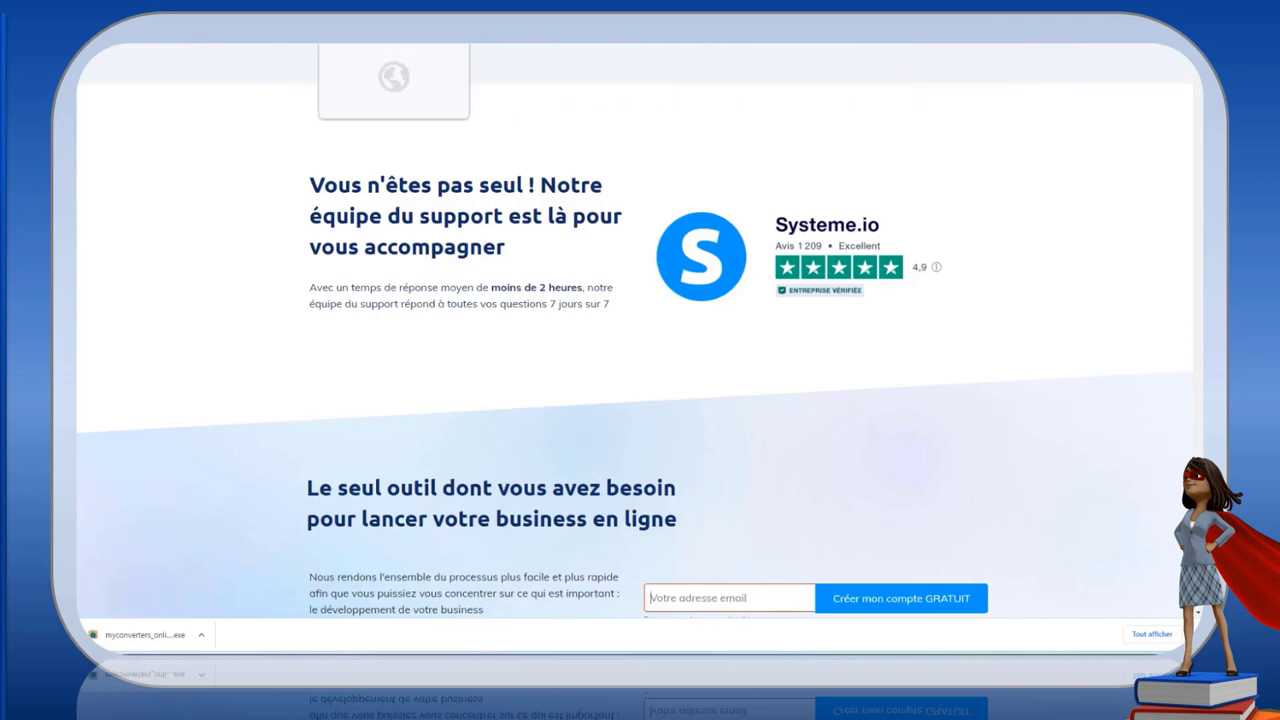
{"action": "left_click", "coordinate": [330, 35]}
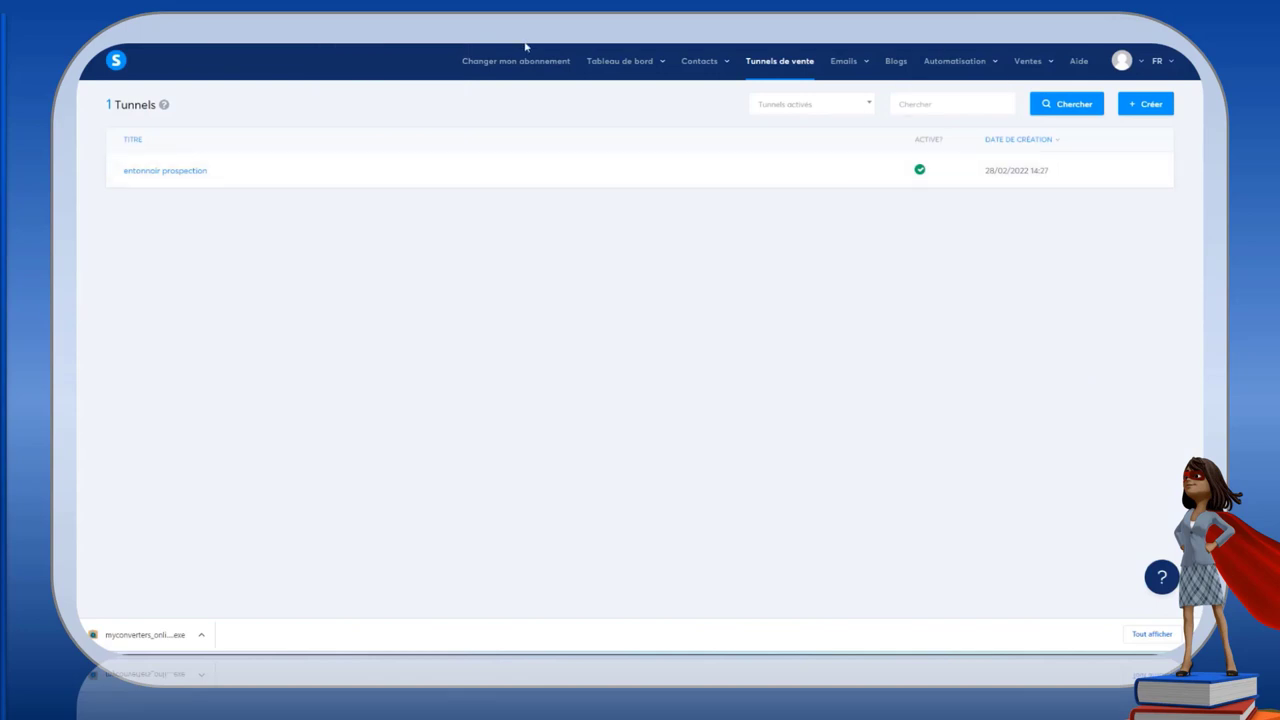
- View Paramètres des emails from the dashboard, then go to the avatar's Paramètres profile page
{"action": "left_click", "coordinate": [615, 90]}
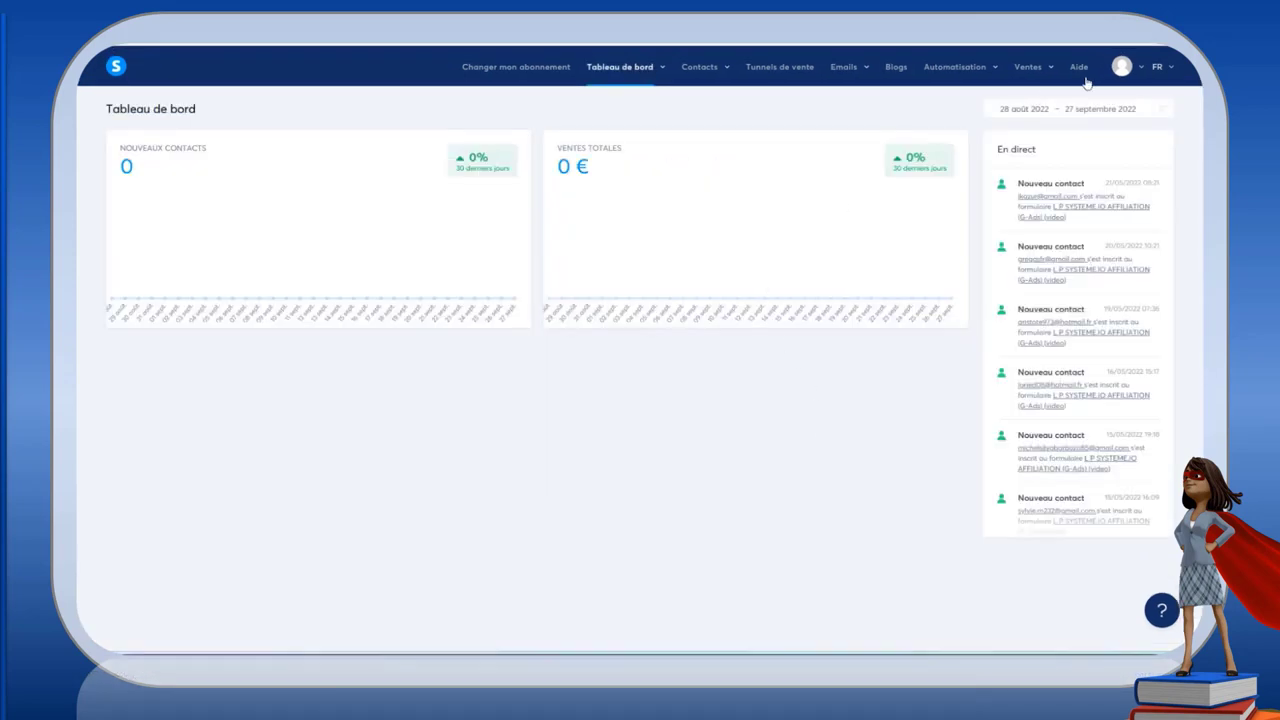
{"action": "mouse_move", "coordinate": [1051, 75]}
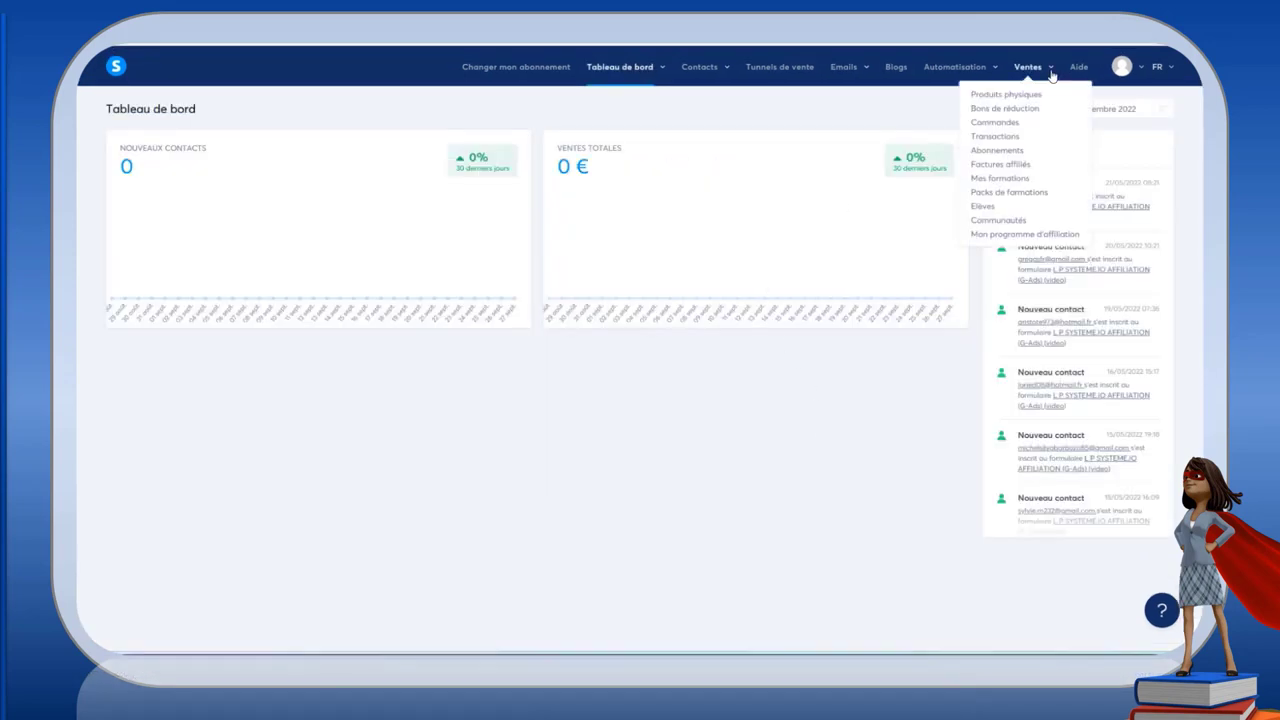
{"action": "mouse_move", "coordinate": [1140, 68]}
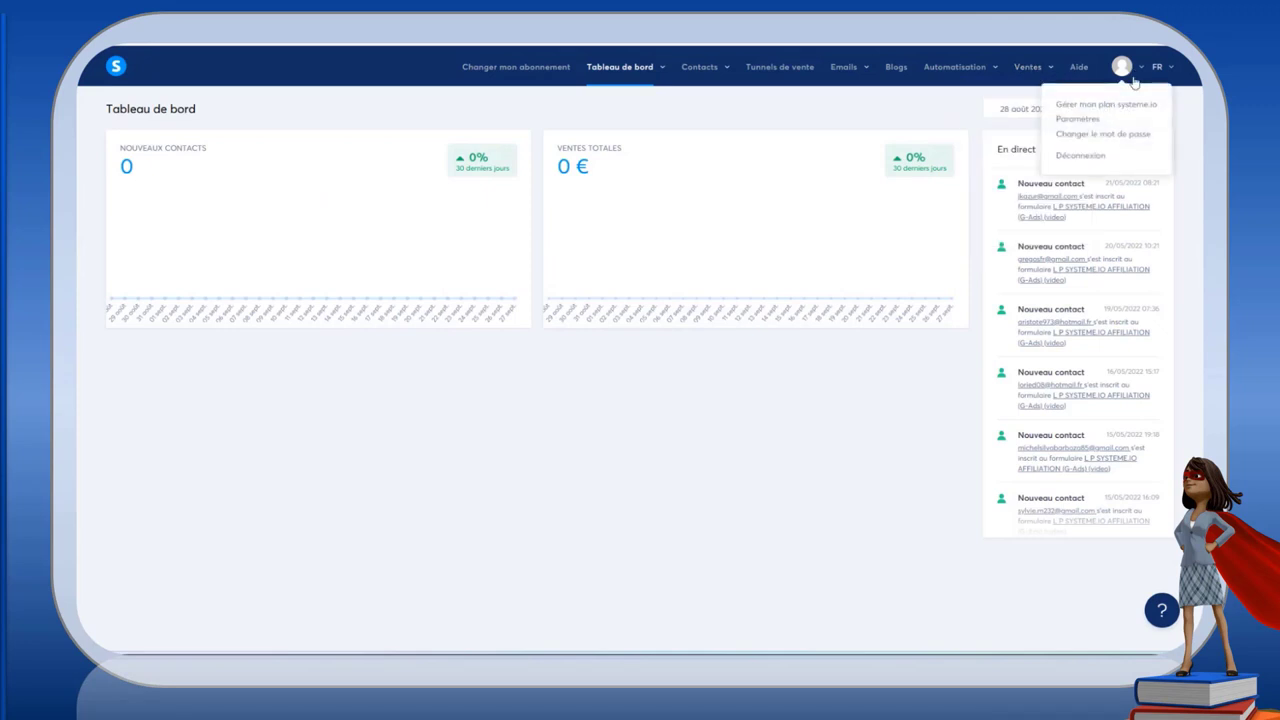
{"action": "left_click", "coordinate": [1087, 122]}
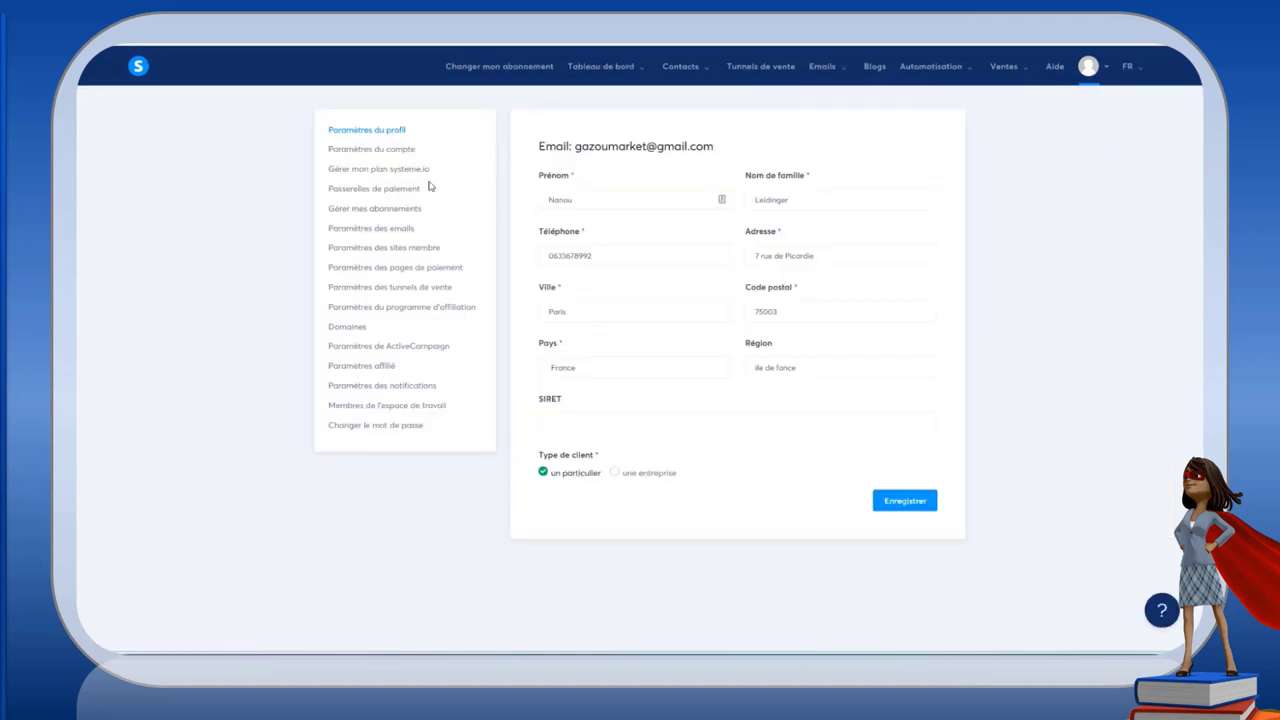
- Open the Paramètres des emails section and scroll through its sending fields
{"action": "left_click", "coordinate": [371, 233]}
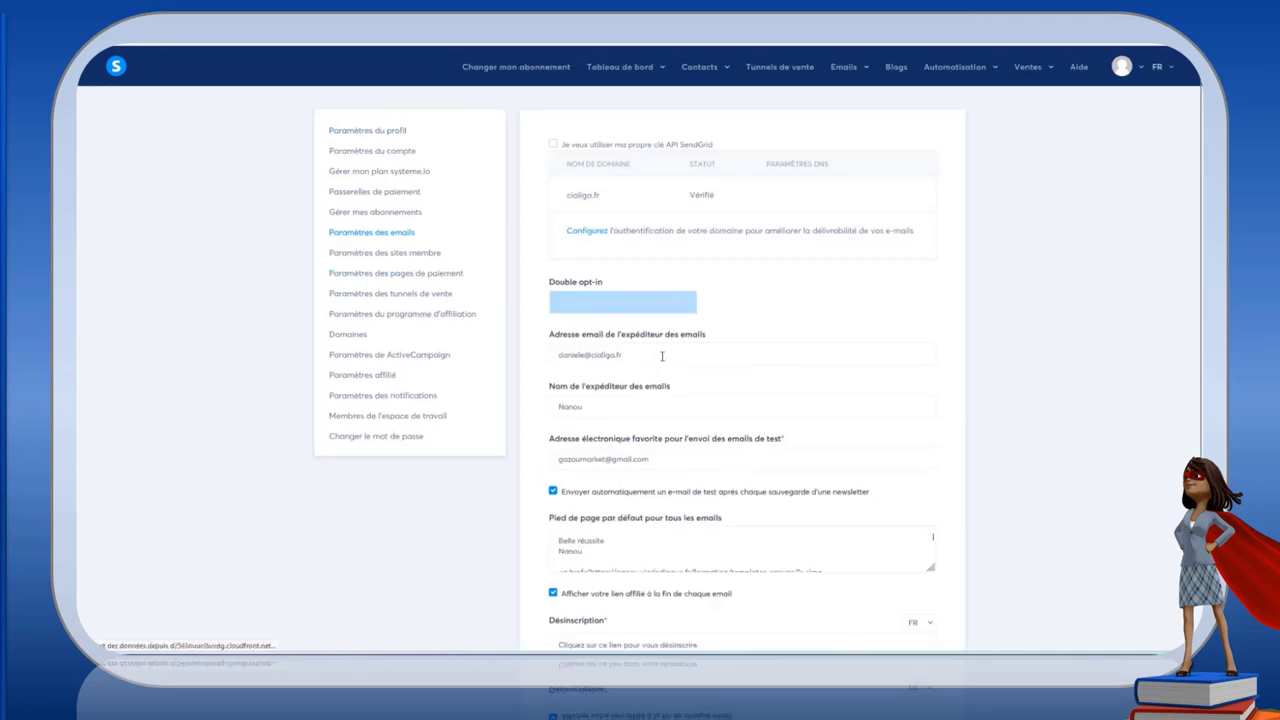
{"action": "scroll", "coordinate": [653, 318], "scroll_direction": "down", "scroll_amount": 1}
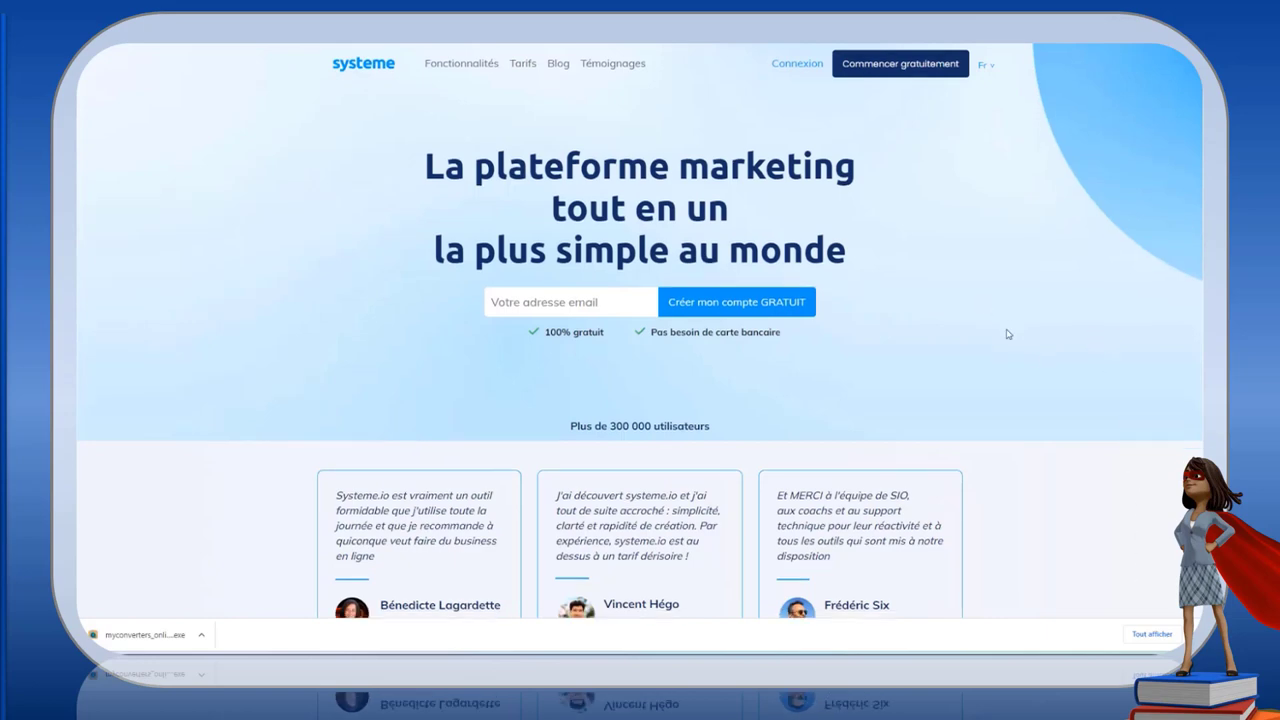
- Scroll the homepage past Créez des tunnels de vente to Envoyez des campagnes emailing
{"action": "scroll", "coordinate": [1006, 331], "scroll_direction": "down", "scroll_amount": 3}
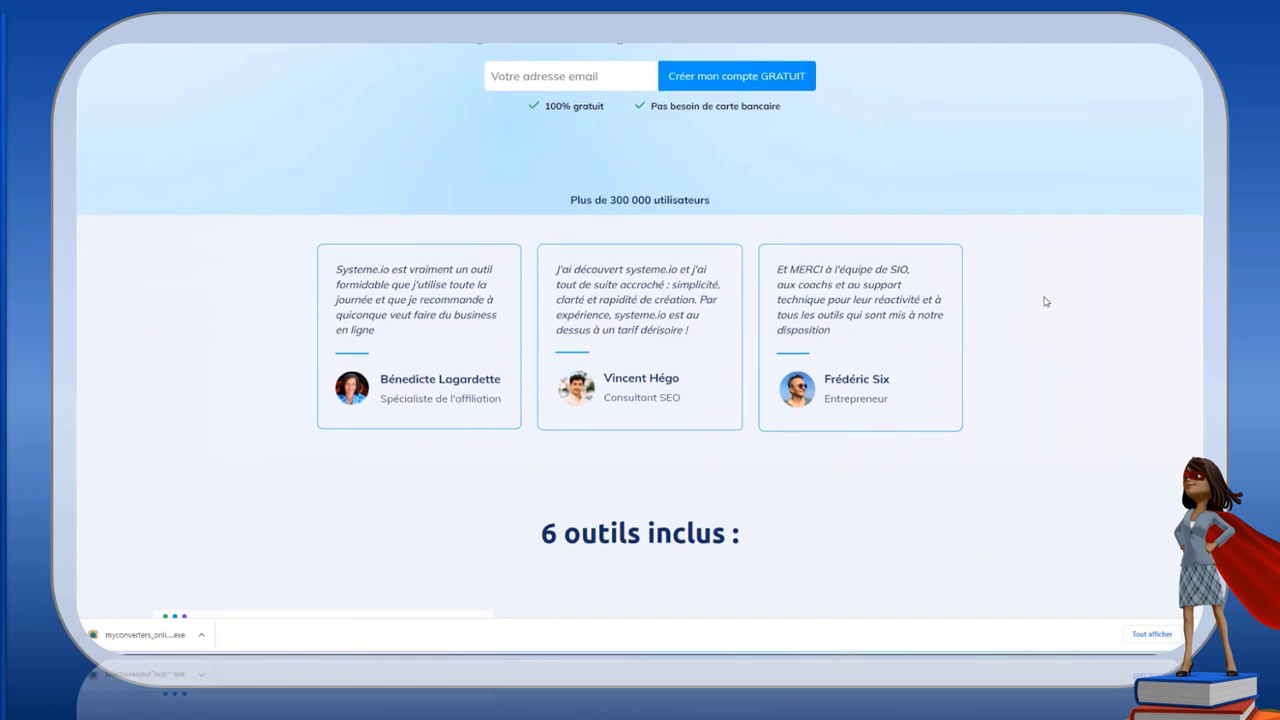
{"action": "scroll", "coordinate": [1045, 301], "scroll_direction": "down", "scroll_amount": 3}
{"action": "scroll", "coordinate": [1045, 301], "scroll_direction": "down", "scroll_amount": 1}
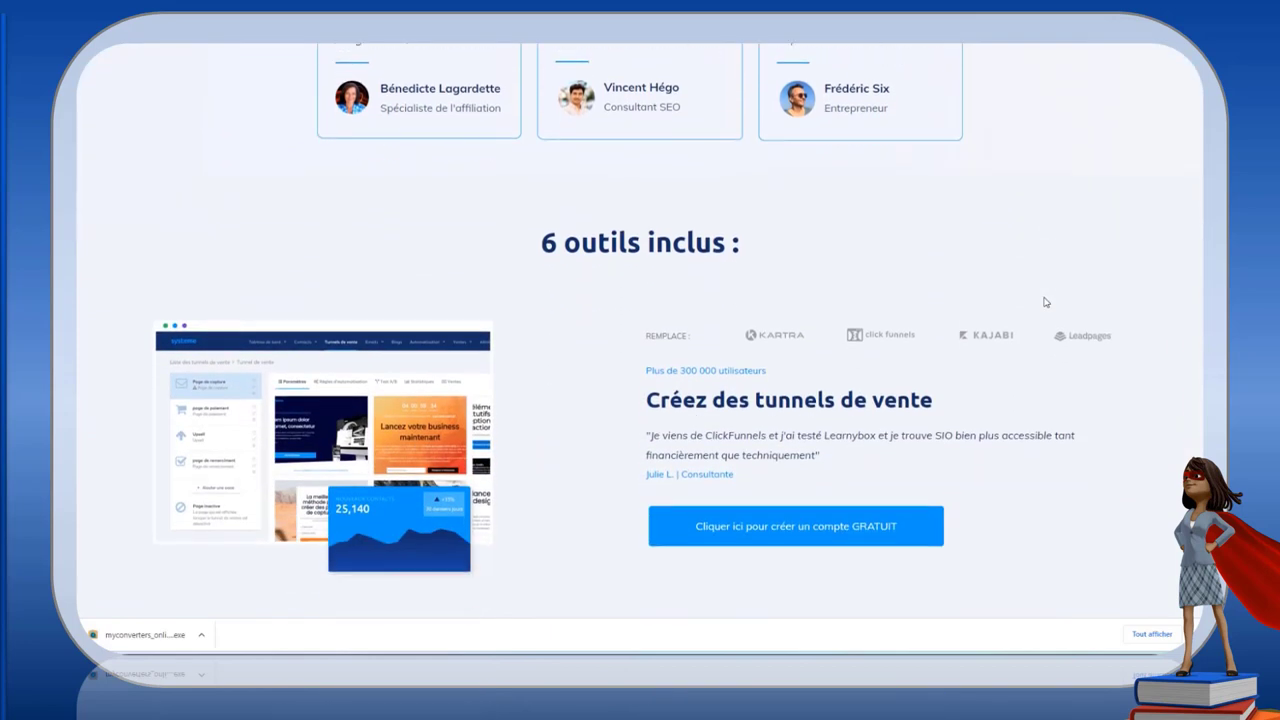
{"action": "scroll", "coordinate": [1027, 296], "scroll_direction": "down", "scroll_amount": 4}
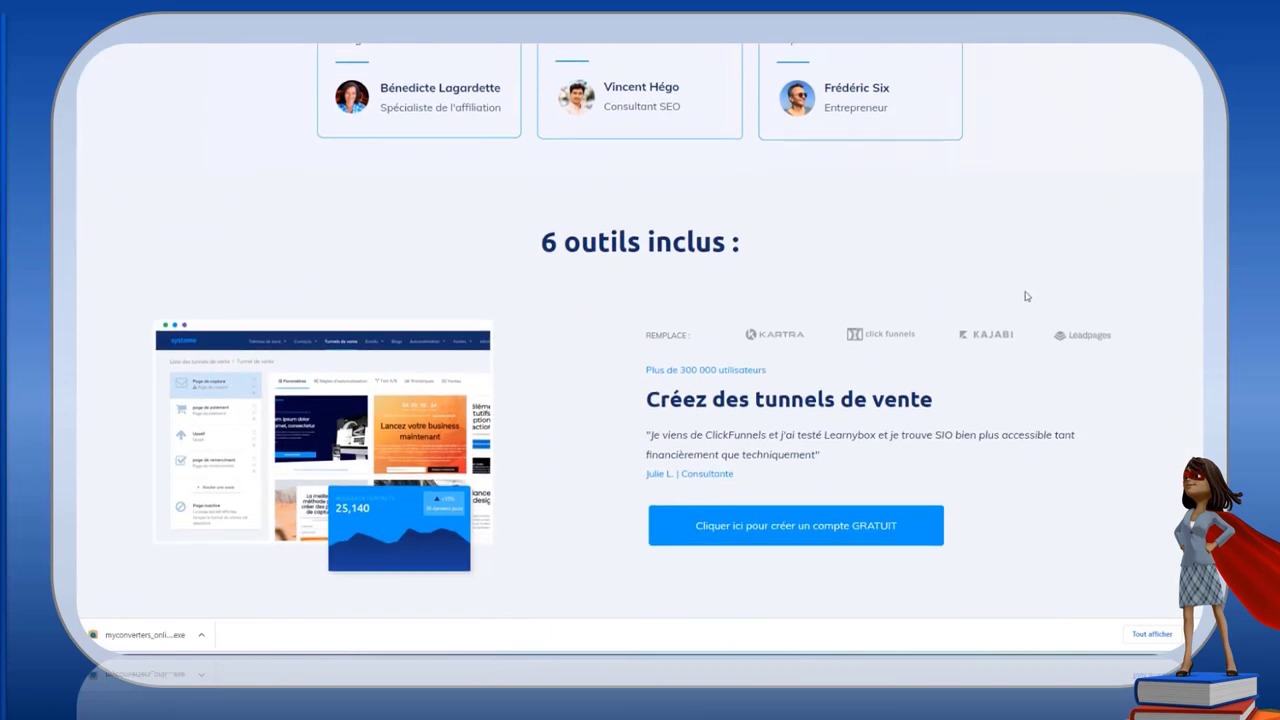
{"action": "scroll", "coordinate": [1037, 355], "scroll_direction": "down", "scroll_amount": 3}
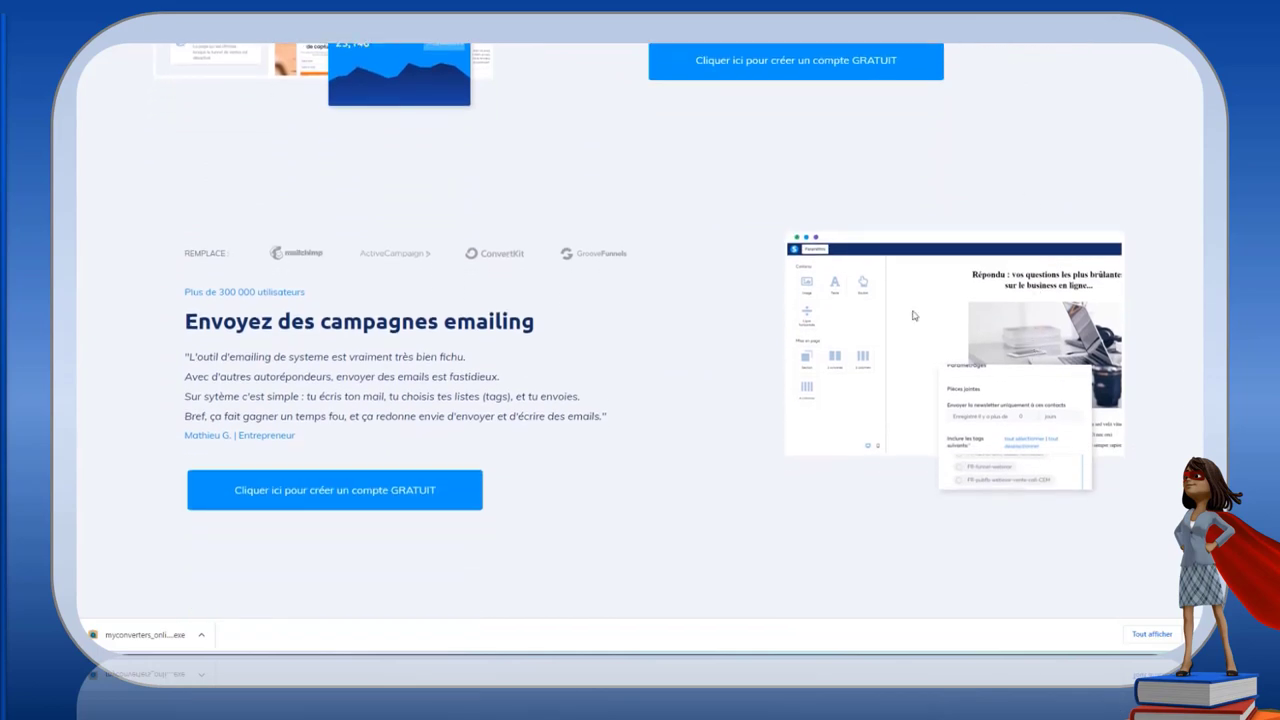
{"action": "scroll", "coordinate": [737, 316], "scroll_direction": "down", "scroll_amount": 5}
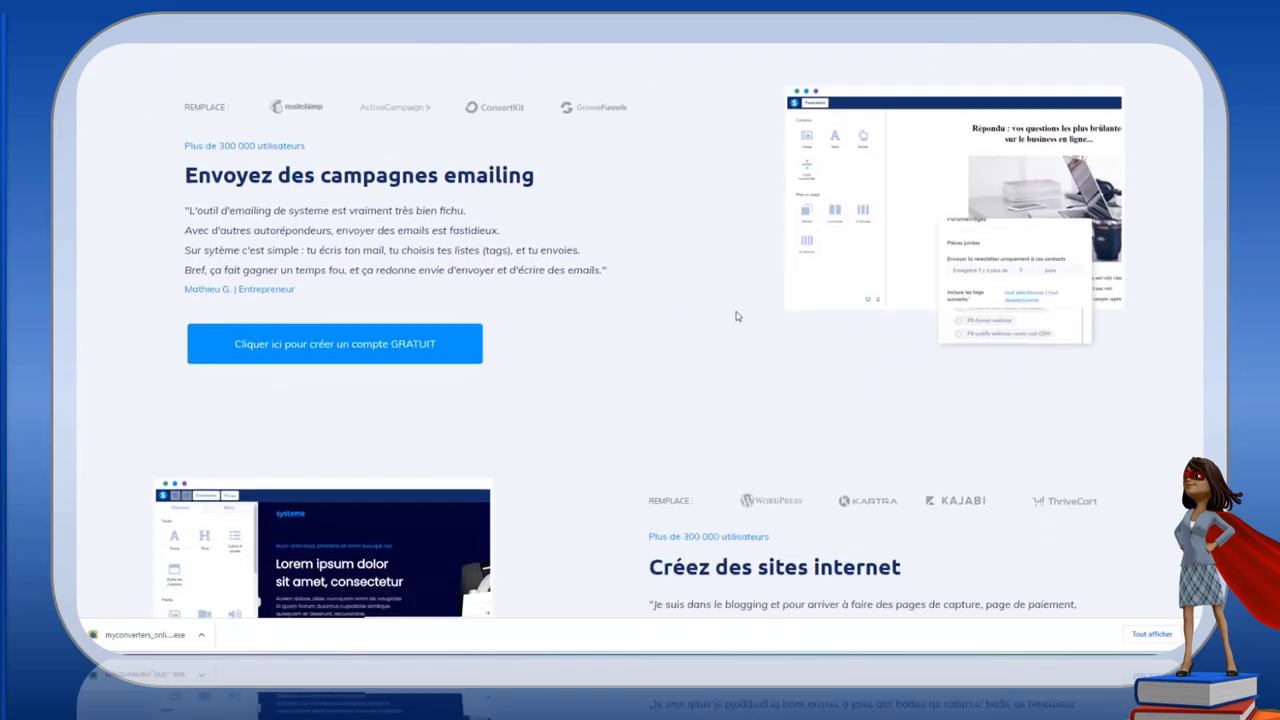
{"action": "scroll", "coordinate": [700, 305], "scroll_direction": "down", "scroll_amount": 2}
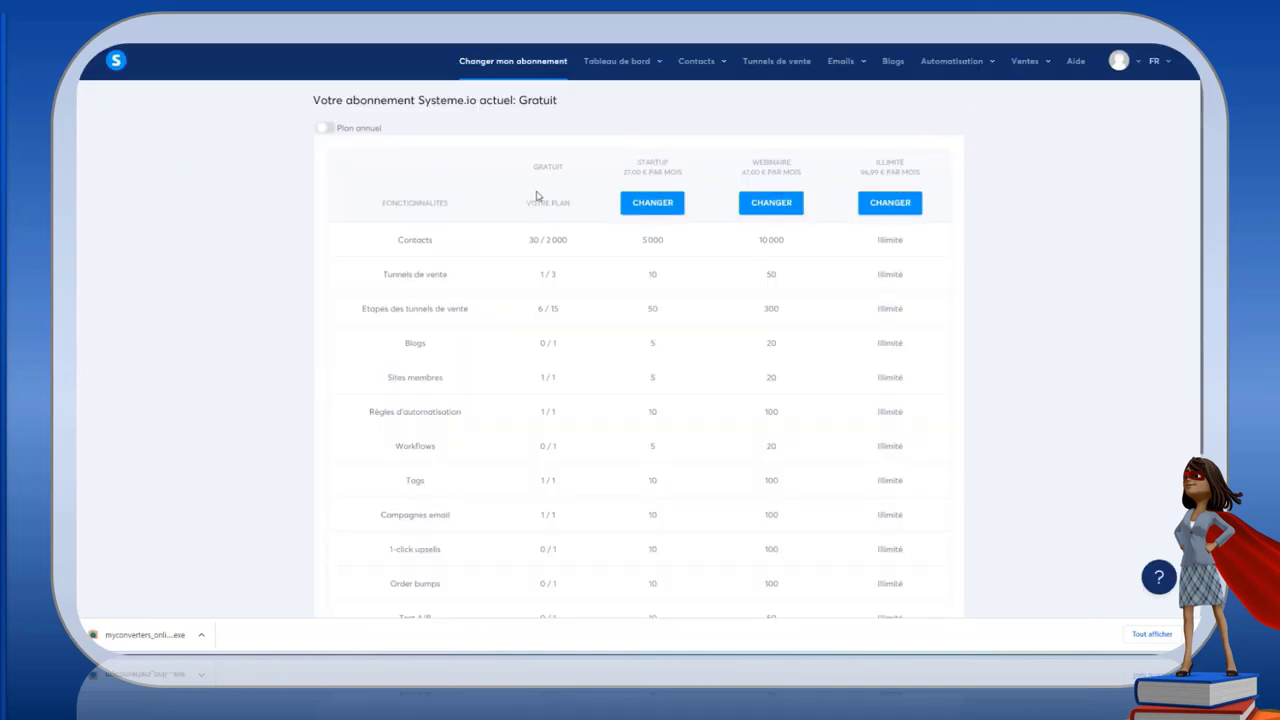
- Scroll through the Changer mon abonnement table comparing the free, Startup, Webinaire and Illimité plans
{"action": "scroll", "coordinate": [540, 198], "scroll_direction": "down", "scroll_amount": 1}
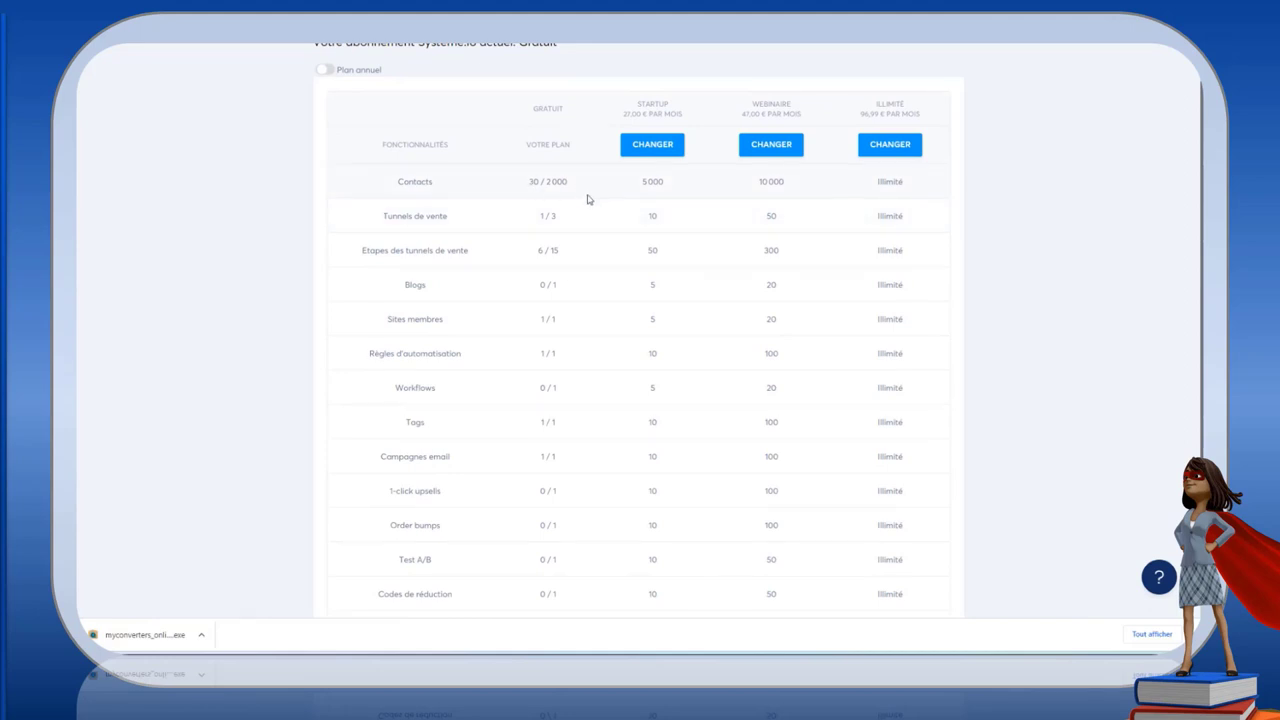
{"action": "scroll", "coordinate": [588, 196], "scroll_direction": "down", "scroll_amount": 1}
{"action": "scroll", "coordinate": [587, 192], "scroll_direction": "down", "scroll_amount": 1}
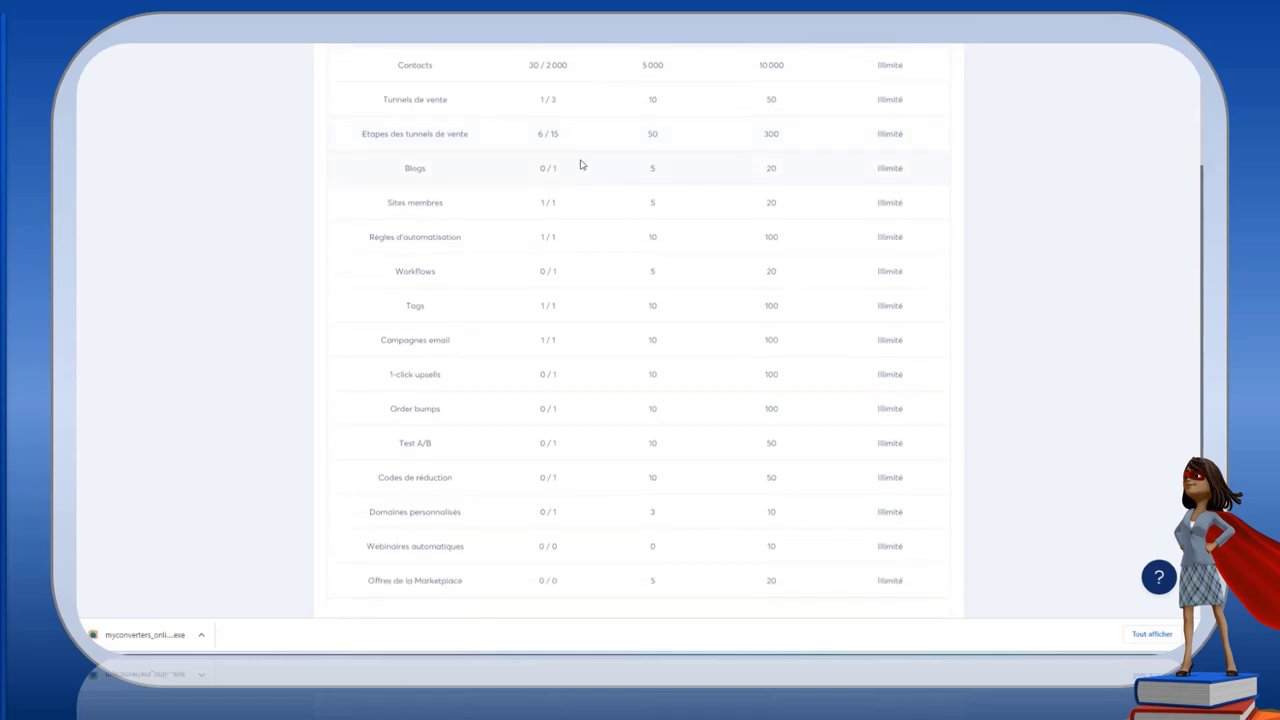
{"action": "scroll", "coordinate": [579, 140], "scroll_direction": "up", "scroll_amount": 1}
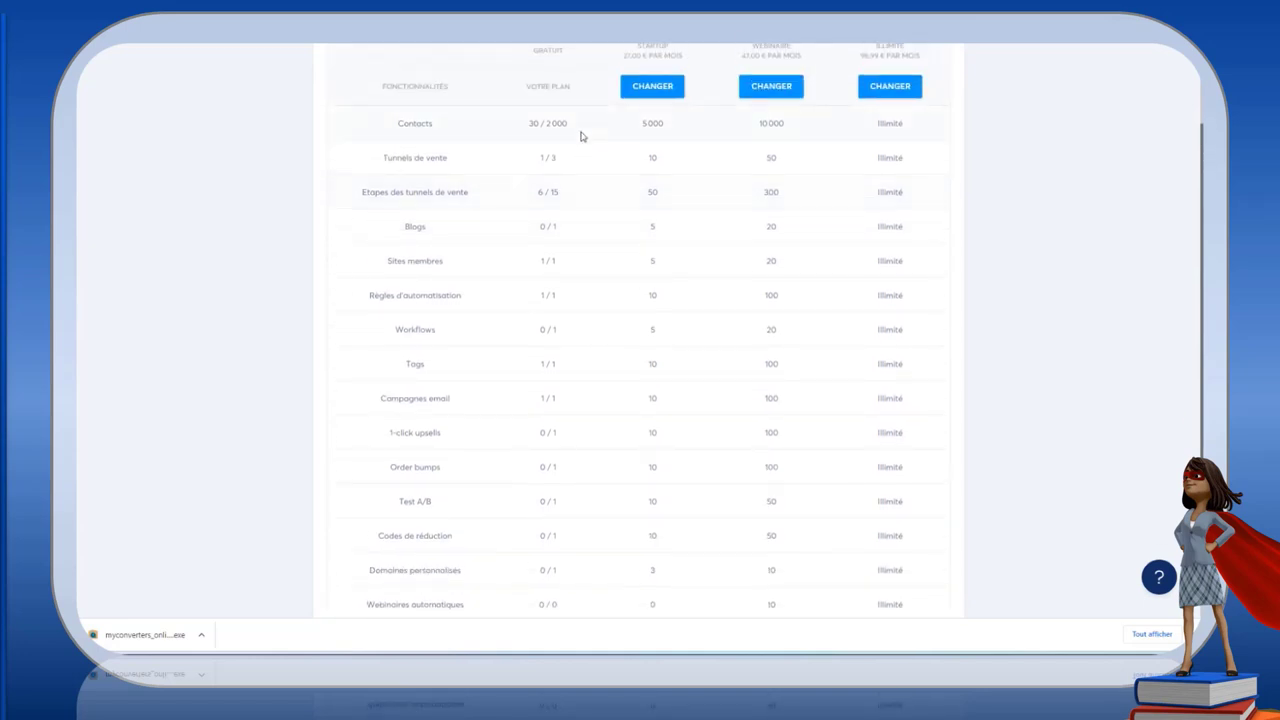
{"action": "scroll", "coordinate": [578, 145], "scroll_direction": "down", "scroll_amount": 1}
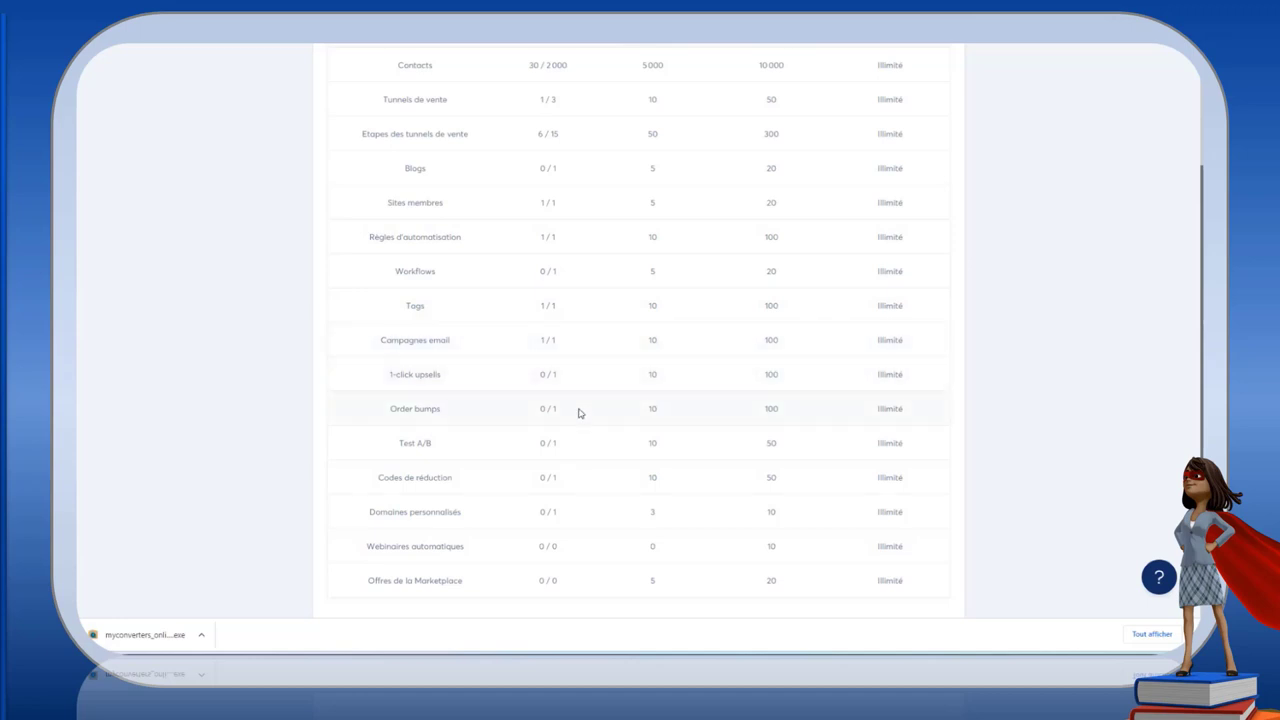
{"action": "scroll", "coordinate": [583, 447], "scroll_direction": "down", "scroll_amount": 1}
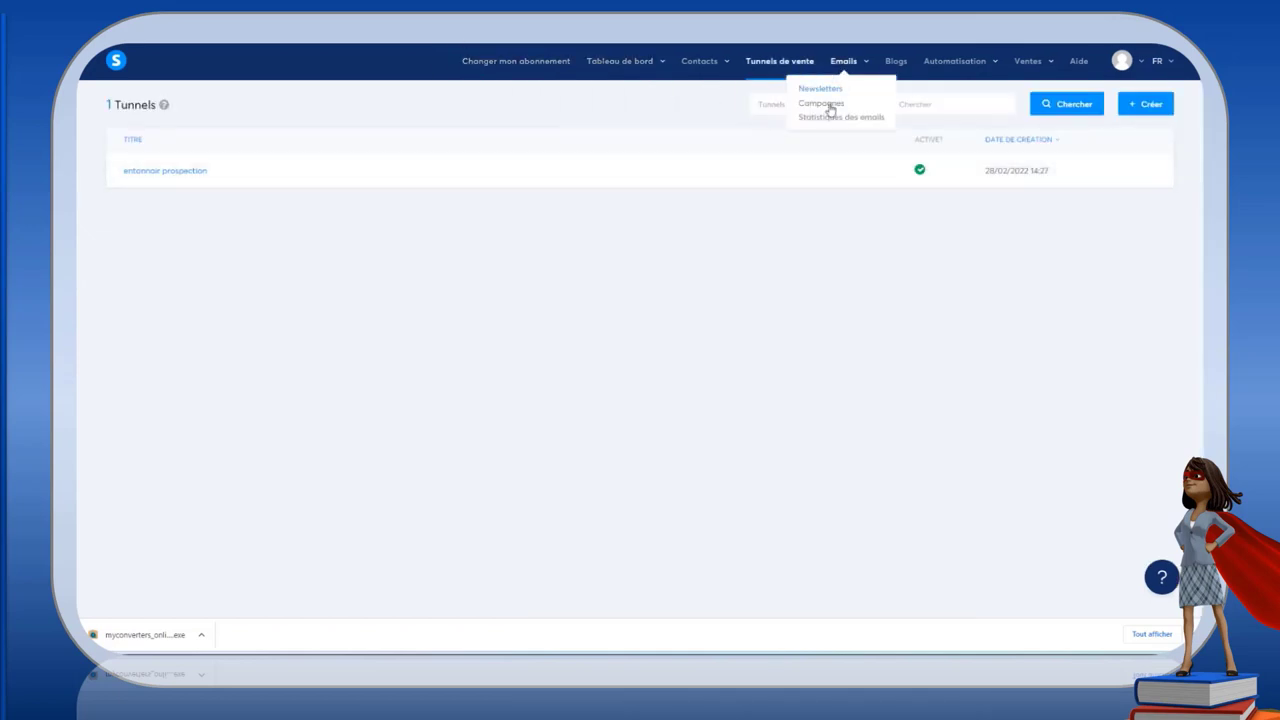
- Open the 'entonnoir prospection' tunnel and edit its capture email page
{"action": "left_click", "coordinate": [166, 171]}
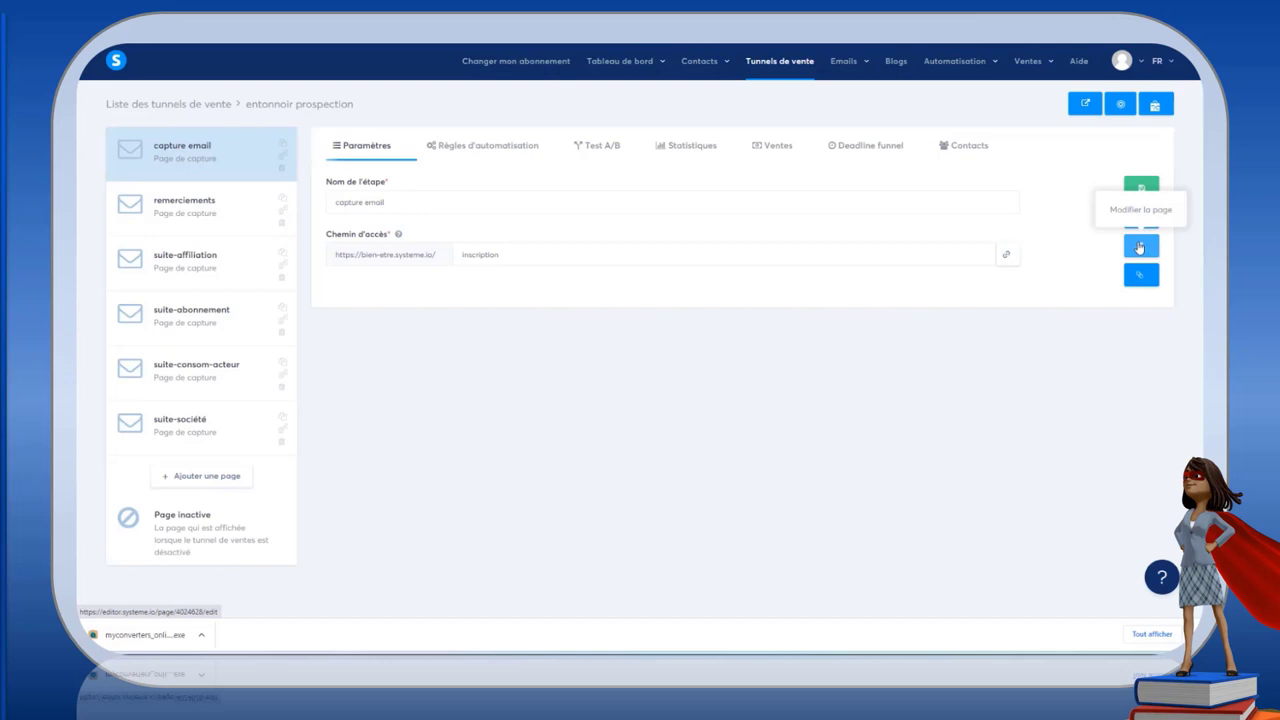
{"action": "left_click", "coordinate": [1140, 247]}
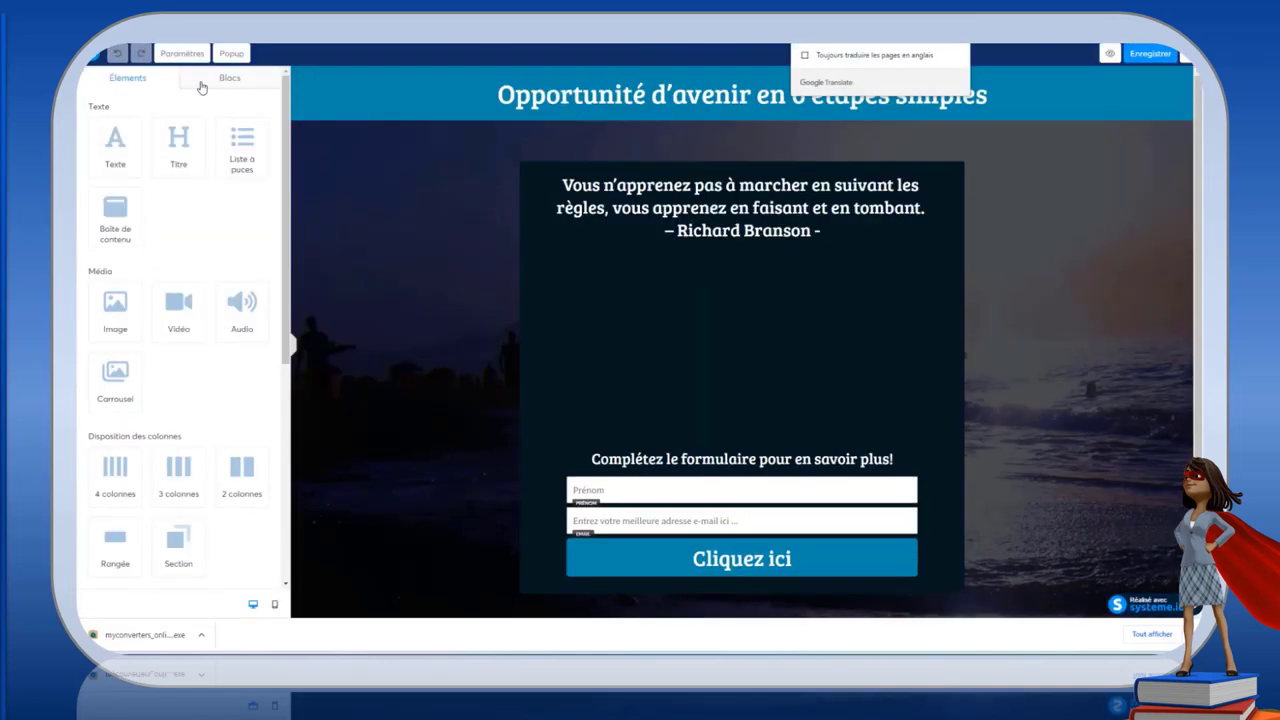
- Show the page editor's Paramètres panel and scroll through its font and display settings
{"action": "left_click", "coordinate": [181, 55]}
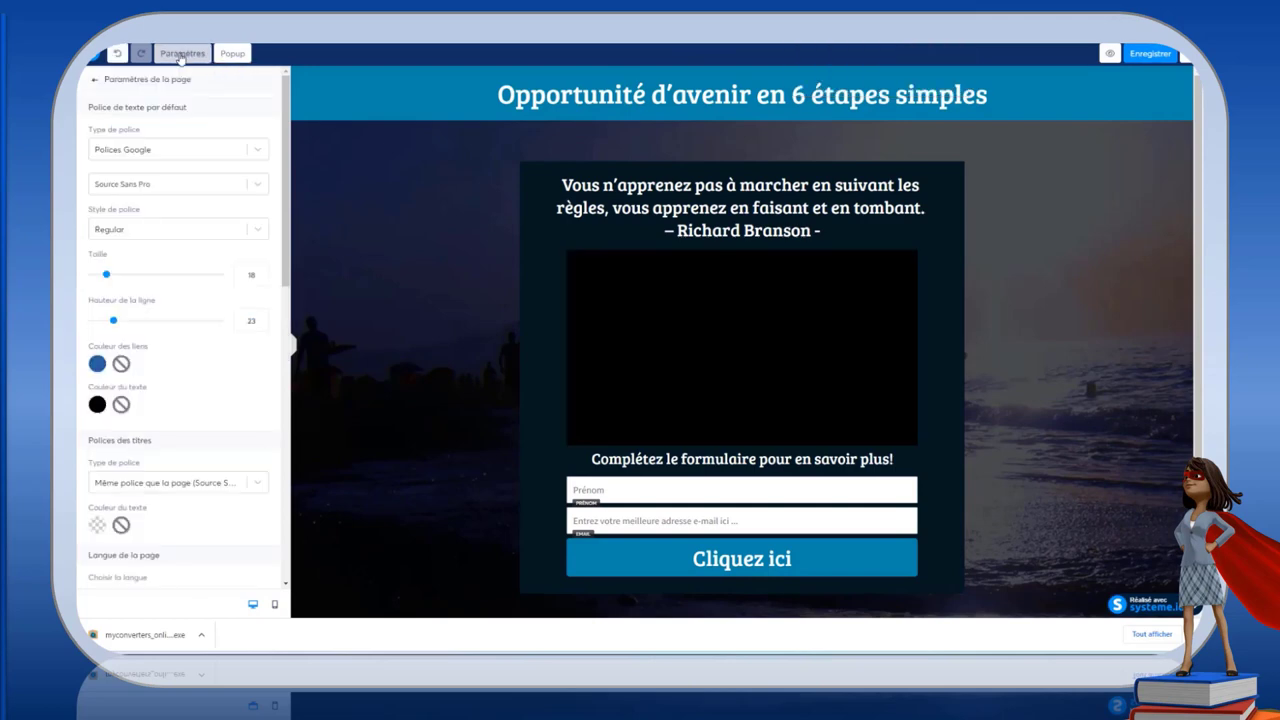
{"action": "scroll", "coordinate": [195, 280], "scroll_direction": "down", "scroll_amount": 3}
{"action": "scroll", "coordinate": [200, 330], "scroll_direction": "down", "scroll_amount": 5}
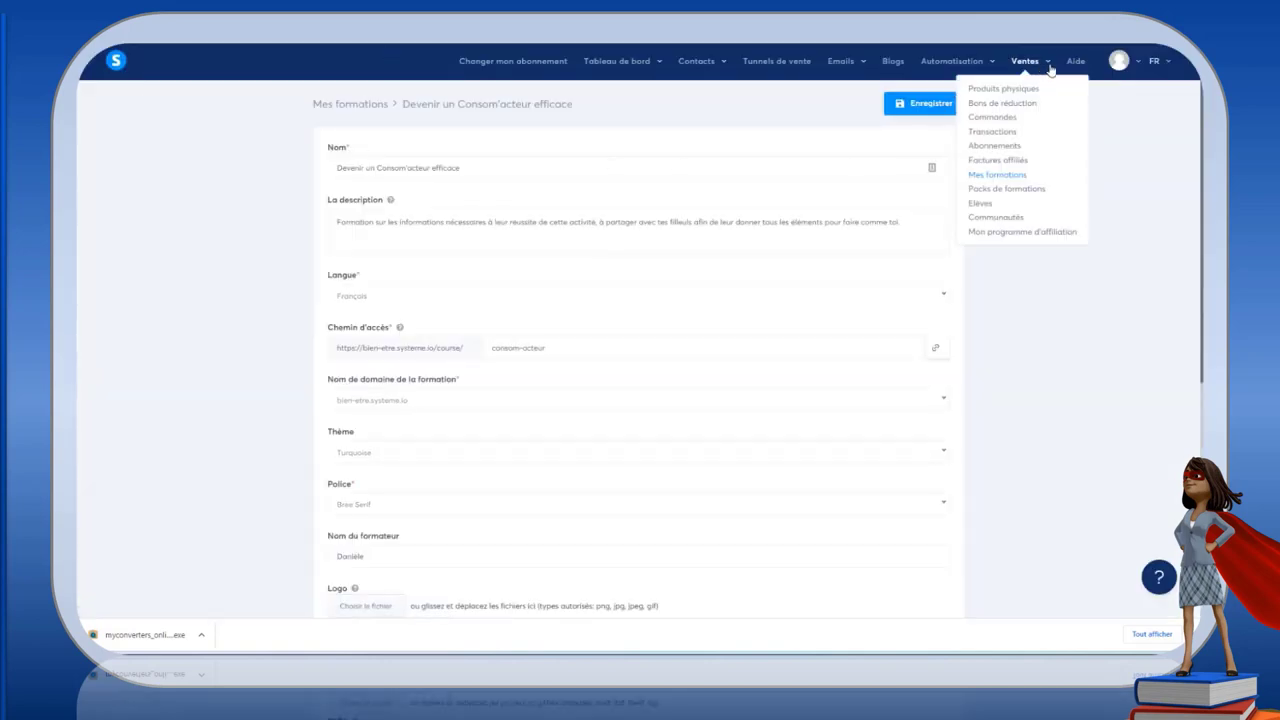
- Under Ventes > Mes formations, open 'Devenir un Consom'acteur efficace' and its course settings
{"action": "mouse_move", "coordinate": [1112, 62]}
{"action": "mouse_move", "coordinate": [1024, 62]}
{"action": "left_click", "coordinate": [1000, 175]}
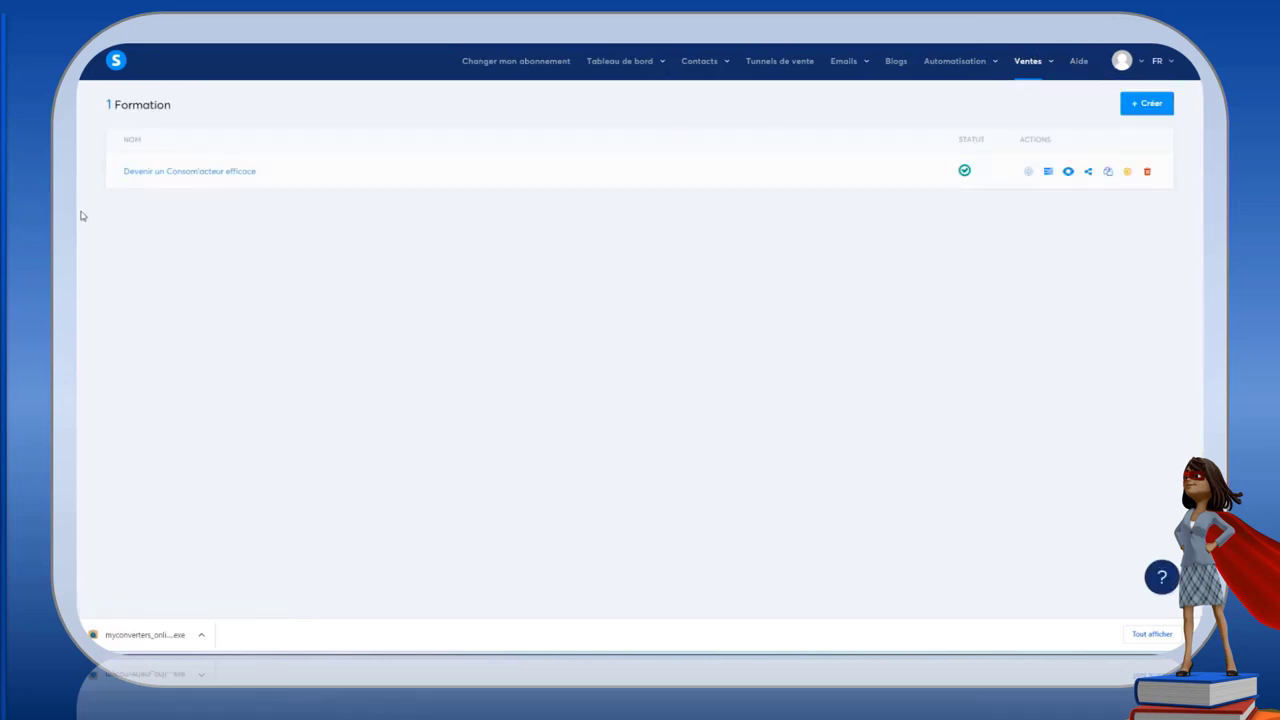
{"action": "left_click", "coordinate": [171, 172]}
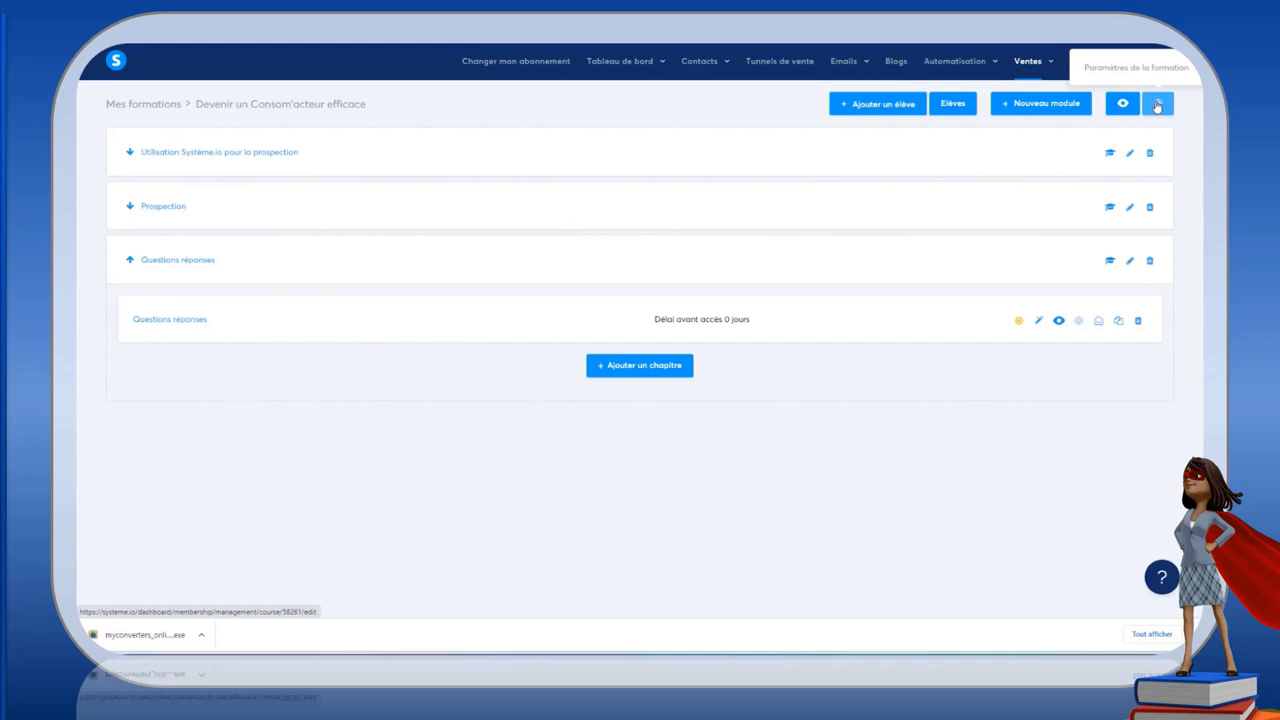
{"action": "left_click", "coordinate": [1157, 105]}
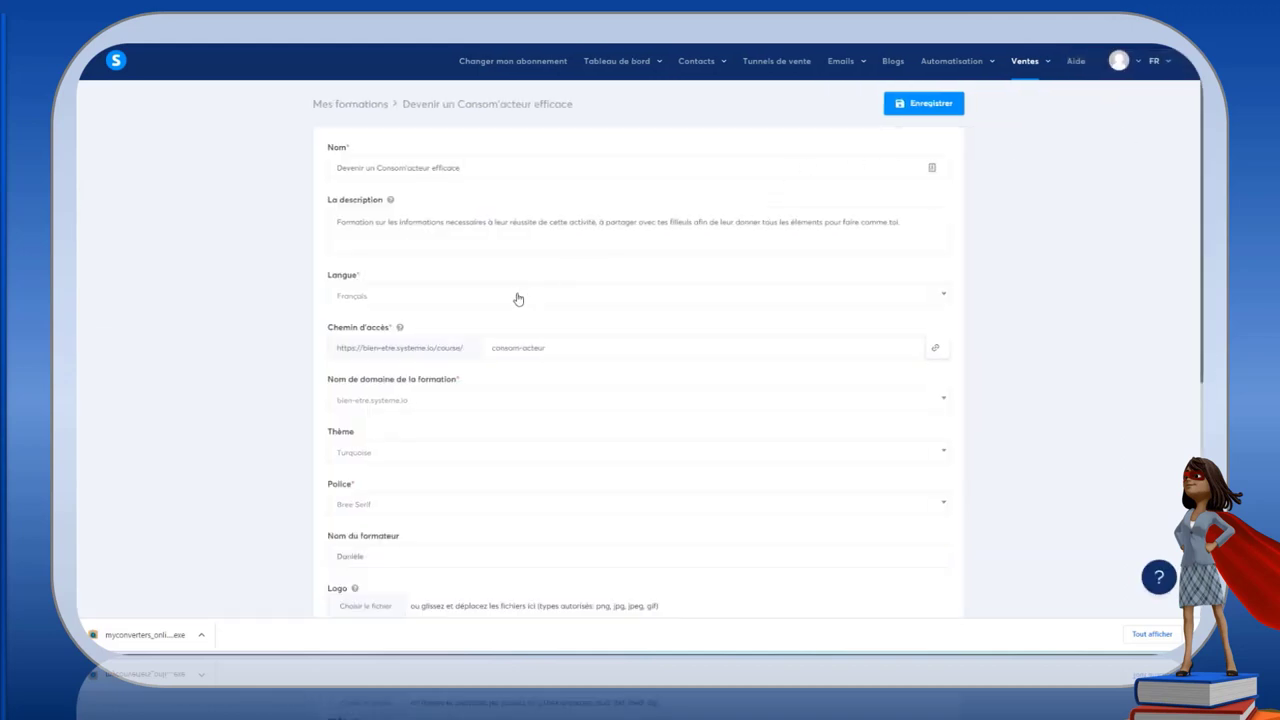
- Untick then re-tick 'Afficher le titre du module pour les étudiants', then reopen the course's modules
{"action": "scroll", "coordinate": [515, 298], "scroll_direction": "down", "scroll_amount": 2}
{"action": "scroll", "coordinate": [509, 286], "scroll_direction": "down", "scroll_amount": 1}
{"action": "scroll", "coordinate": [503, 277], "scroll_direction": "down", "scroll_amount": 1}
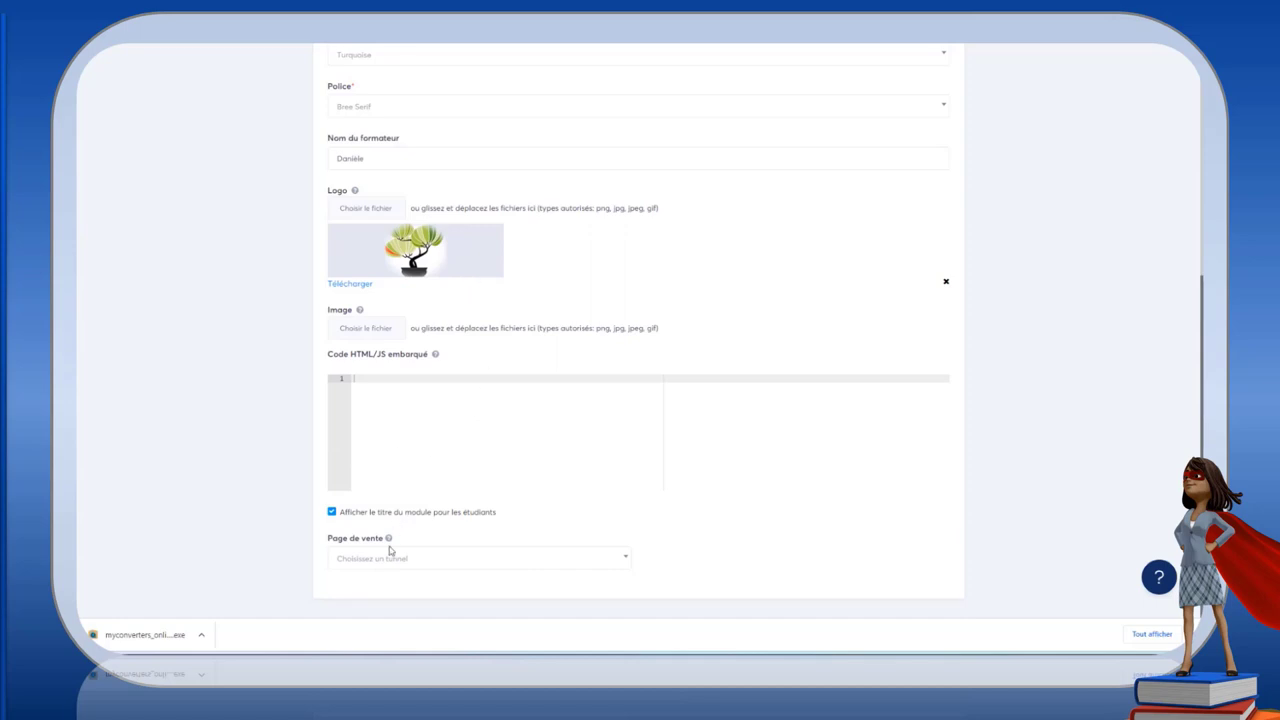
{"action": "left_click", "coordinate": [332, 513]}
{"action": "left_click", "coordinate": [332, 513]}
{"action": "scroll", "coordinate": [565, 415], "scroll_direction": "up", "scroll_amount": 5}
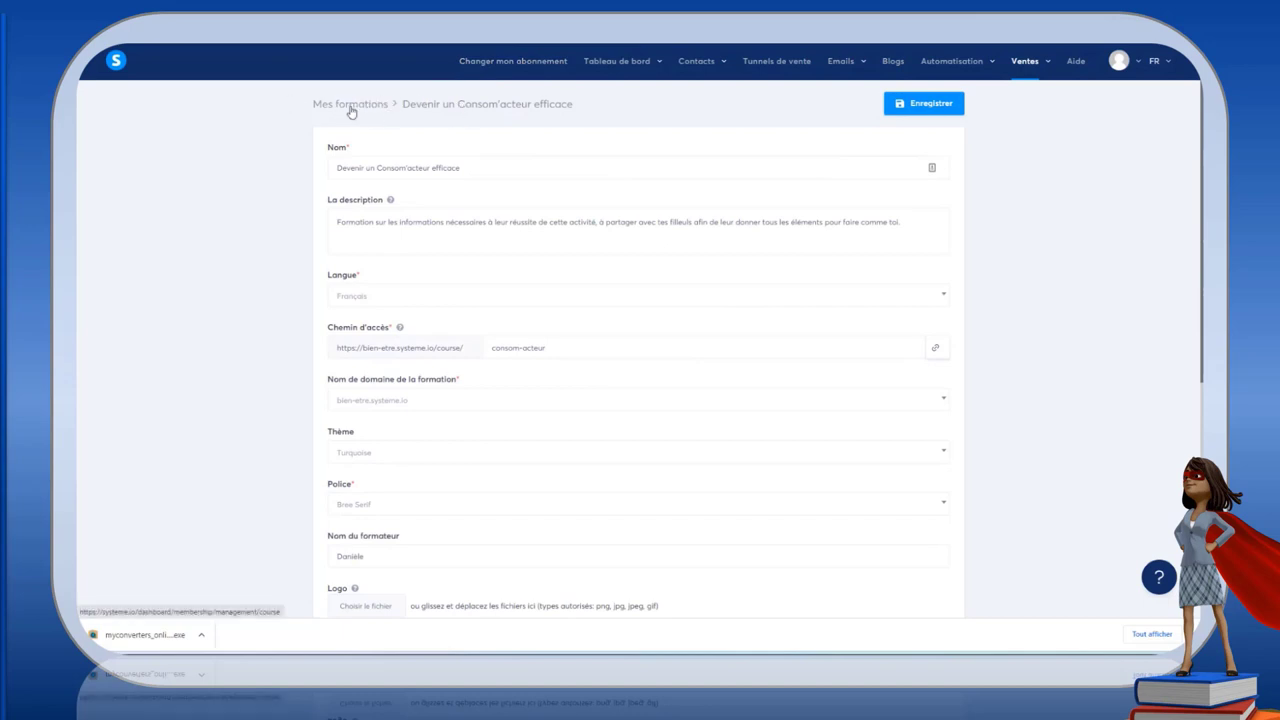
{"action": "left_click", "coordinate": [351, 104]}
{"action": "left_click", "coordinate": [160, 172]}
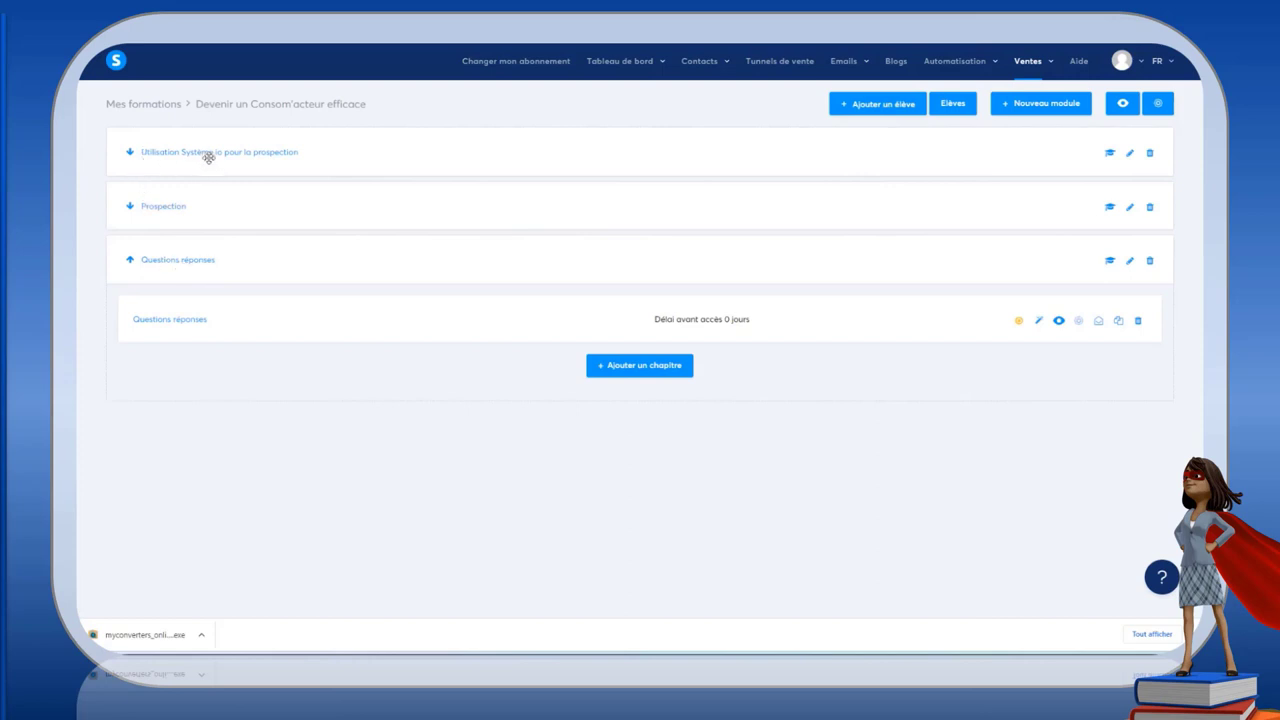
- Expand the first module, 'Utilisation Systeme.io pour la prospection', to list its chapters
{"action": "left_click", "coordinate": [129, 152]}
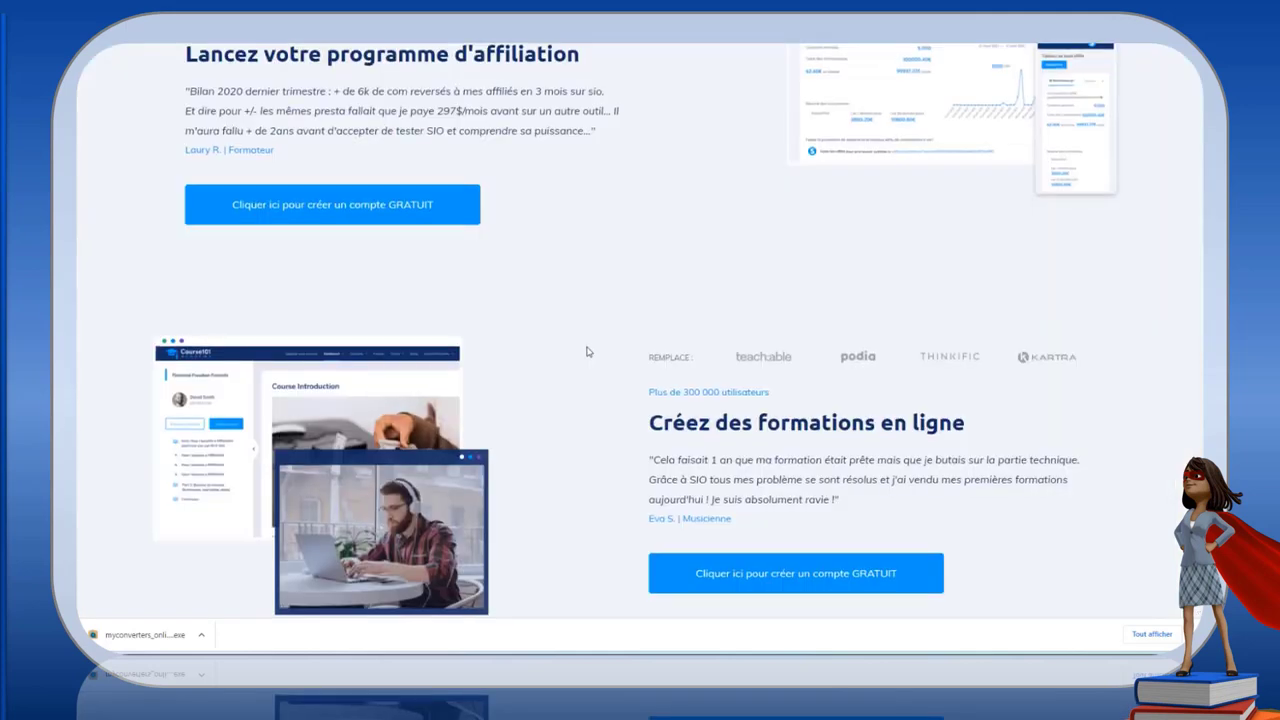
- Browse the homepage feature sections, then go to 'Gérer mon plan systeme.io' from the avatar menu
{"action": "scroll", "coordinate": [588, 351], "scroll_direction": "down", "scroll_amount": 2}
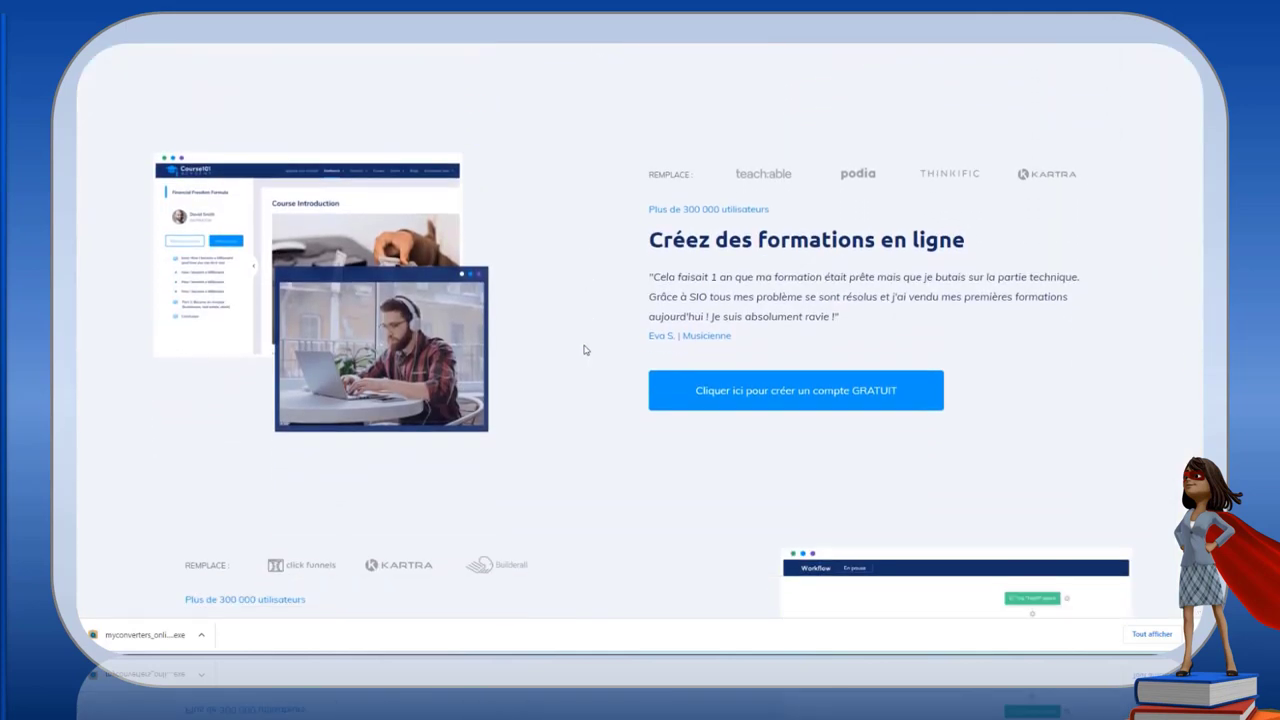
{"action": "scroll", "coordinate": [586, 349], "scroll_direction": "down", "scroll_amount": 3}
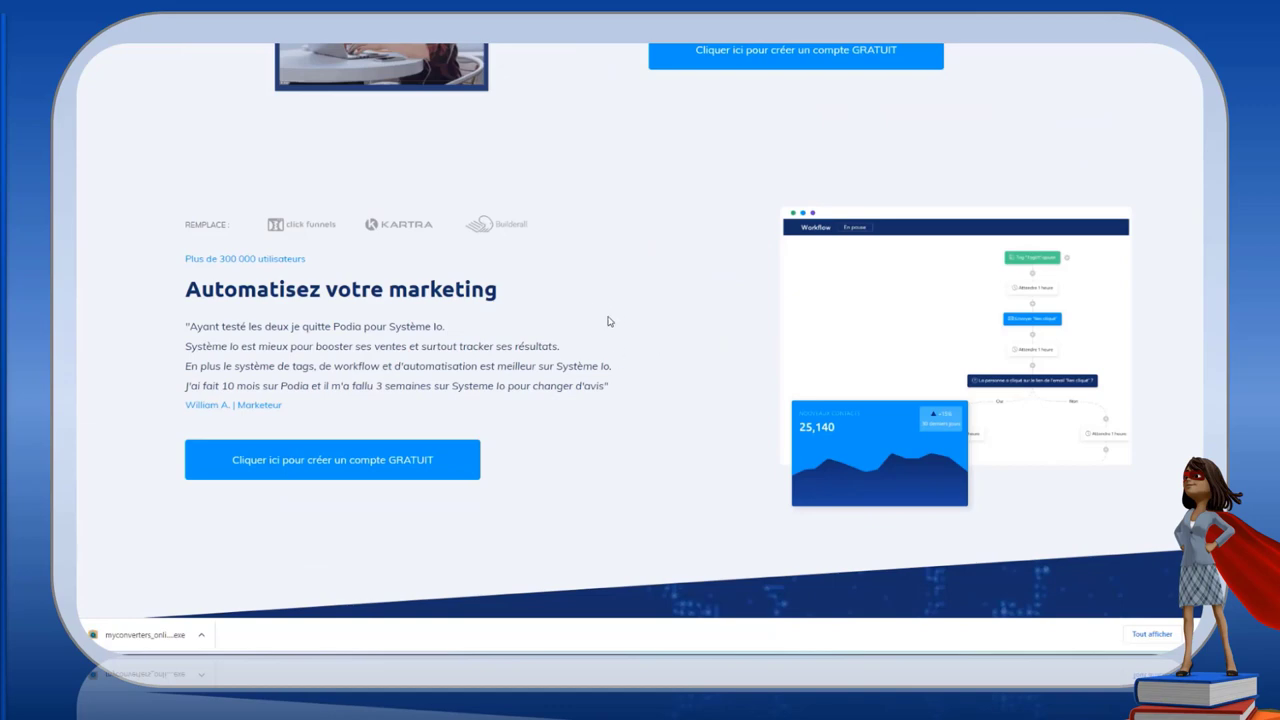
{"action": "scroll", "coordinate": [608, 321], "scroll_direction": "down", "scroll_amount": 2}
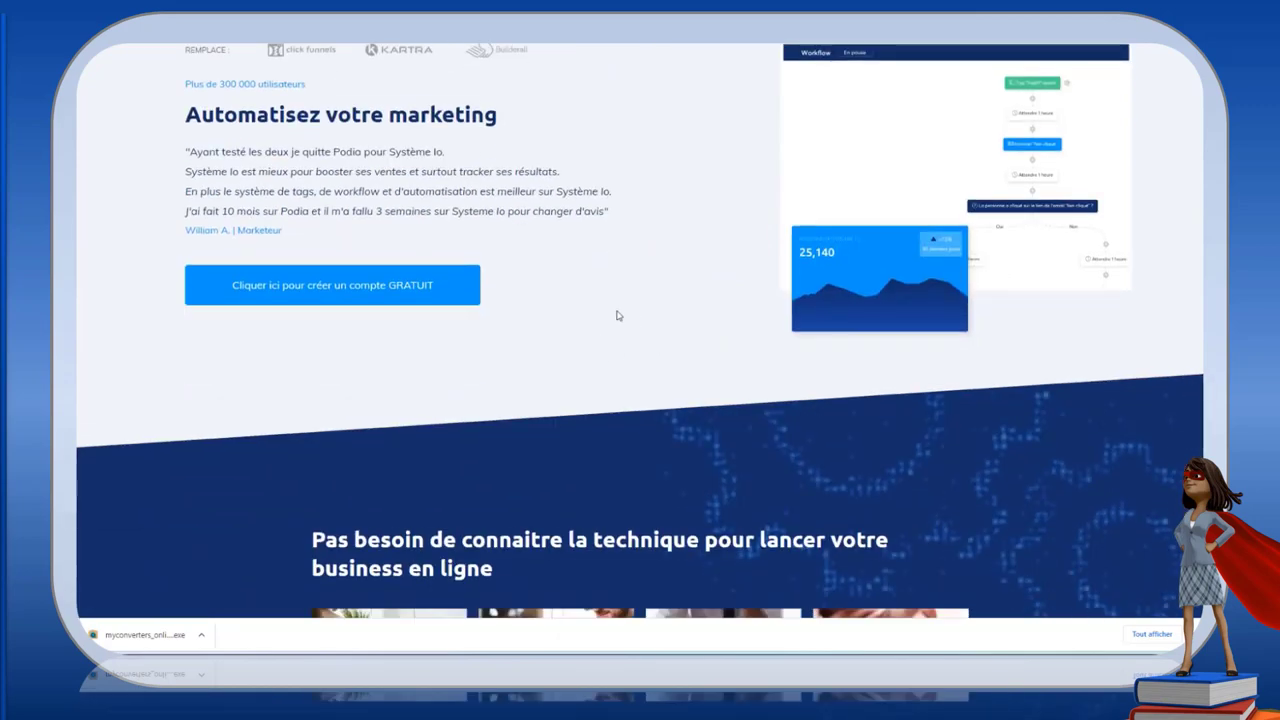
{"action": "scroll", "coordinate": [700, 441], "scroll_direction": "down", "scroll_amount": 10}
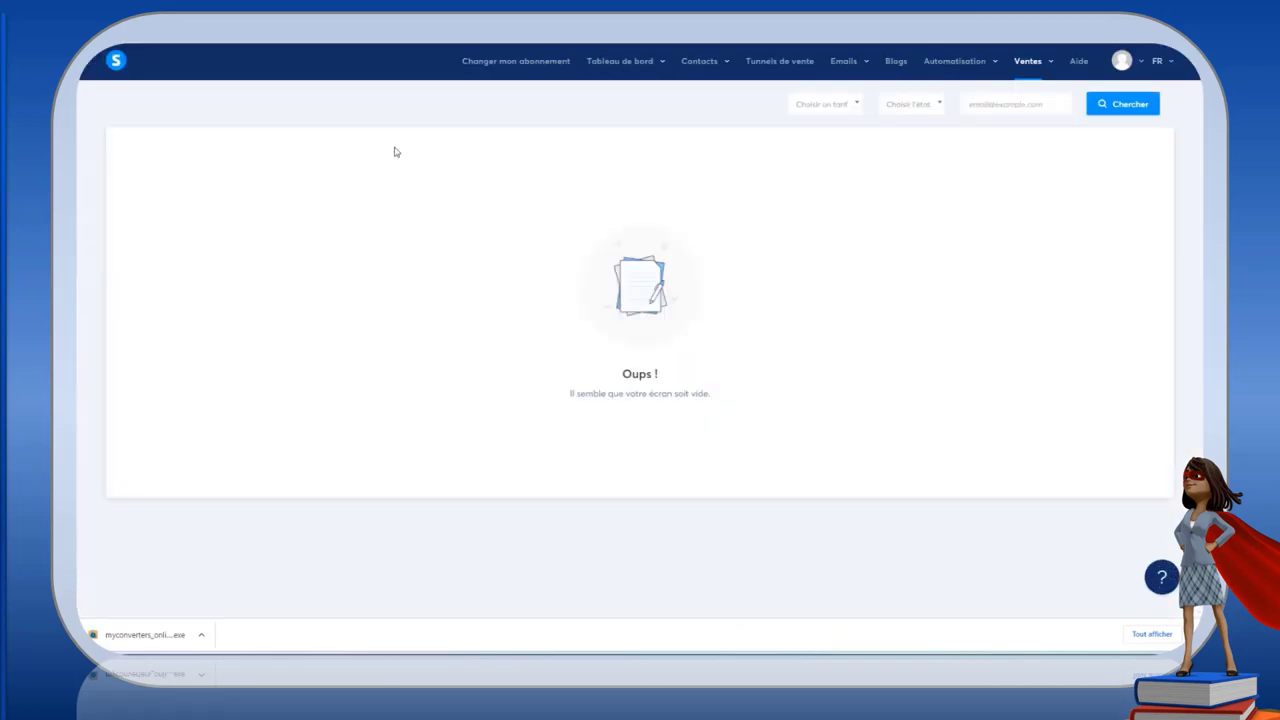
{"action": "left_click", "coordinate": [1133, 66]}
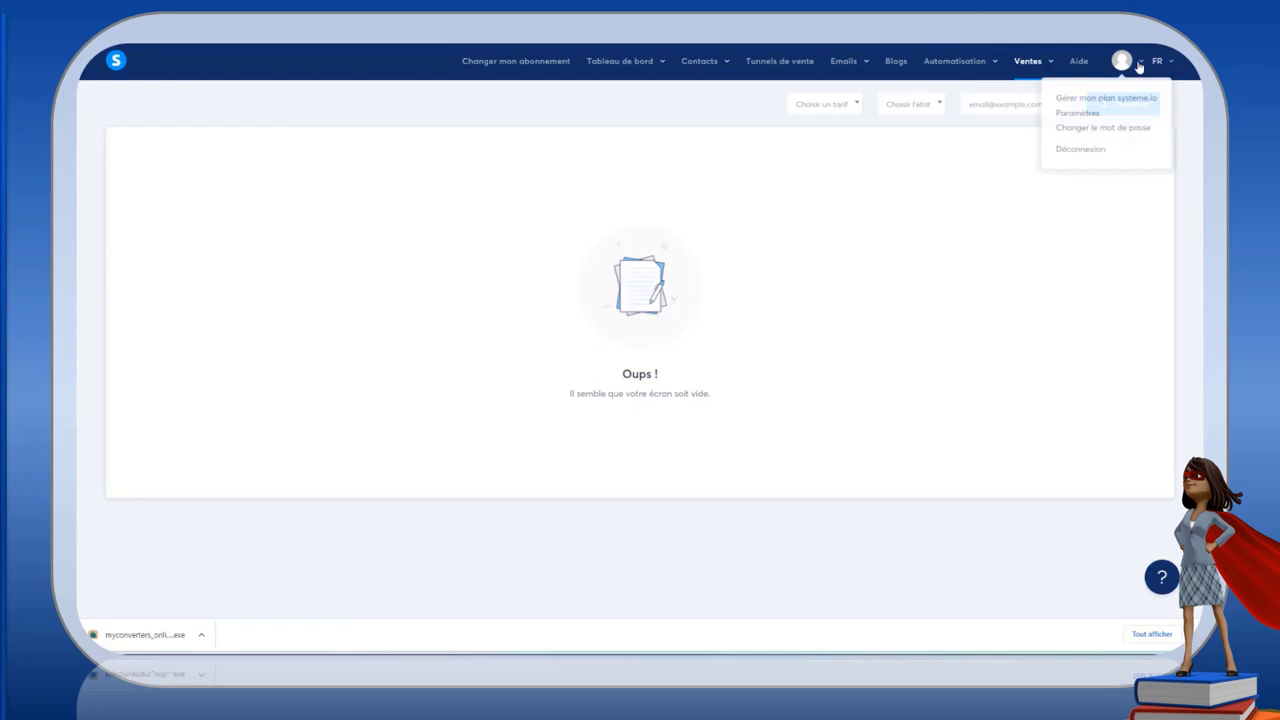
{"action": "left_click", "coordinate": [1100, 98]}
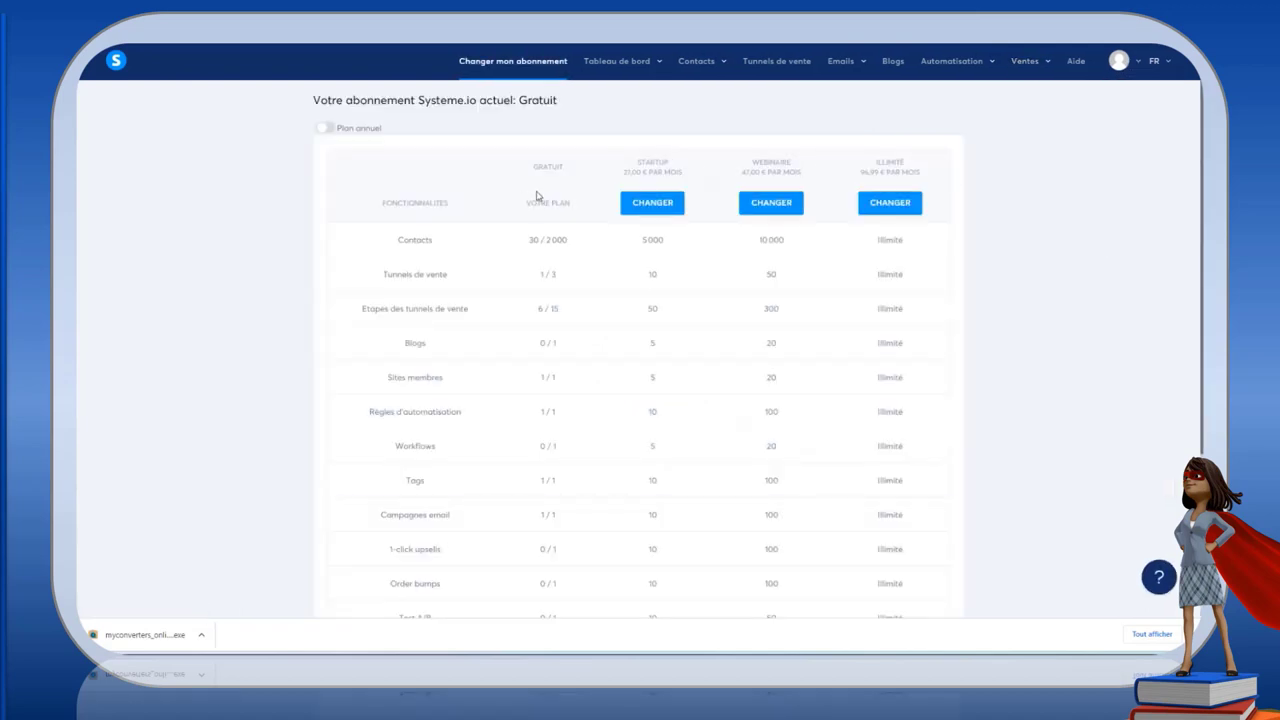
{"action": "scroll", "coordinate": [547, 200], "scroll_direction": "down", "scroll_amount": 1}
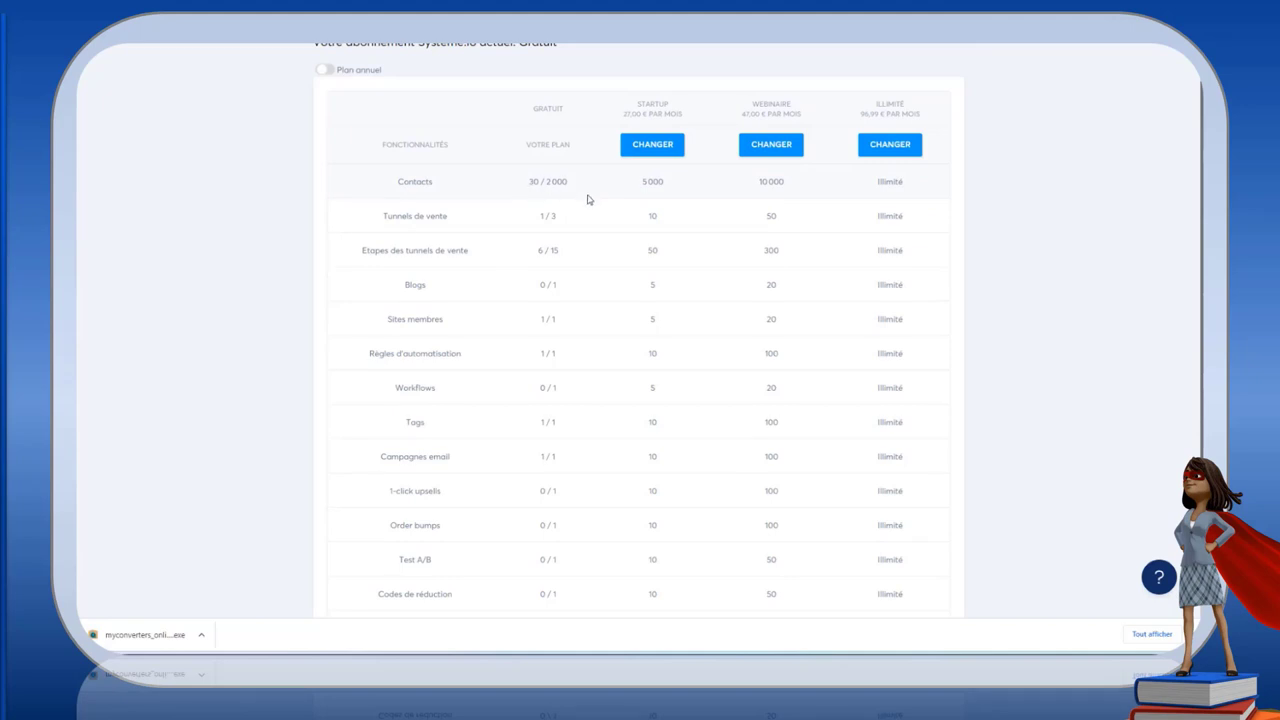
{"action": "scroll", "coordinate": [588, 199], "scroll_direction": "down", "scroll_amount": 1}
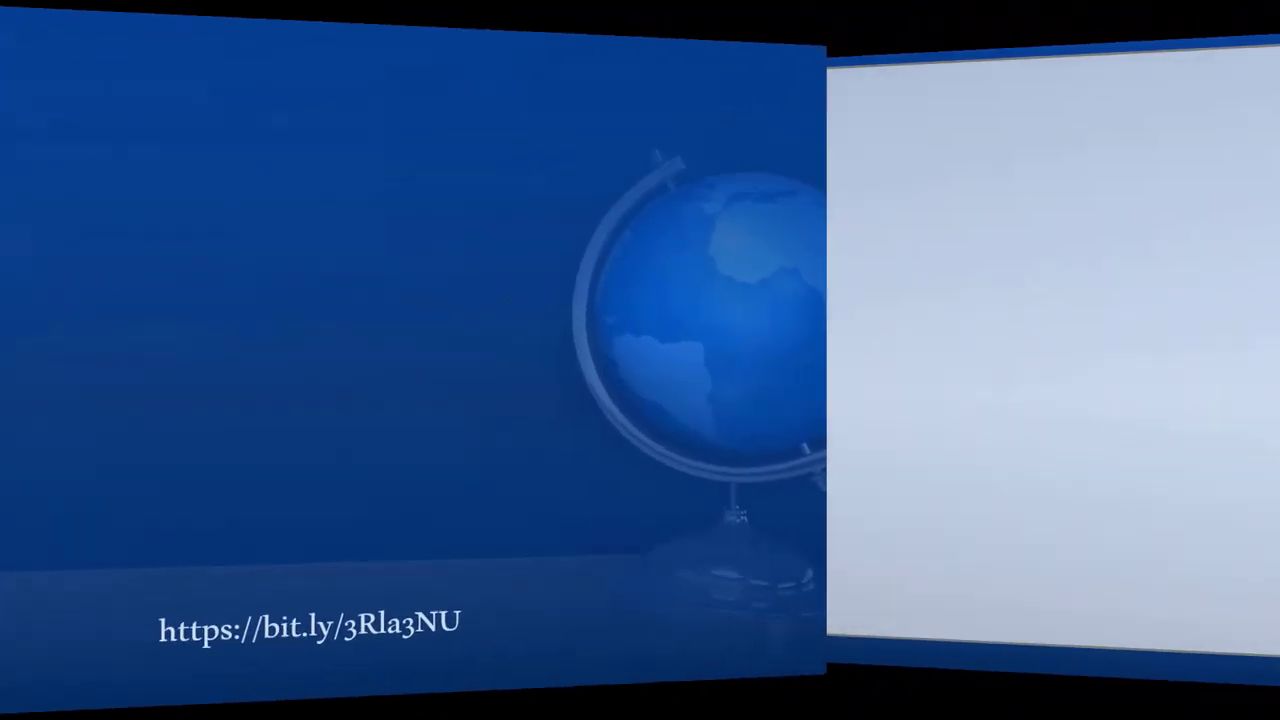